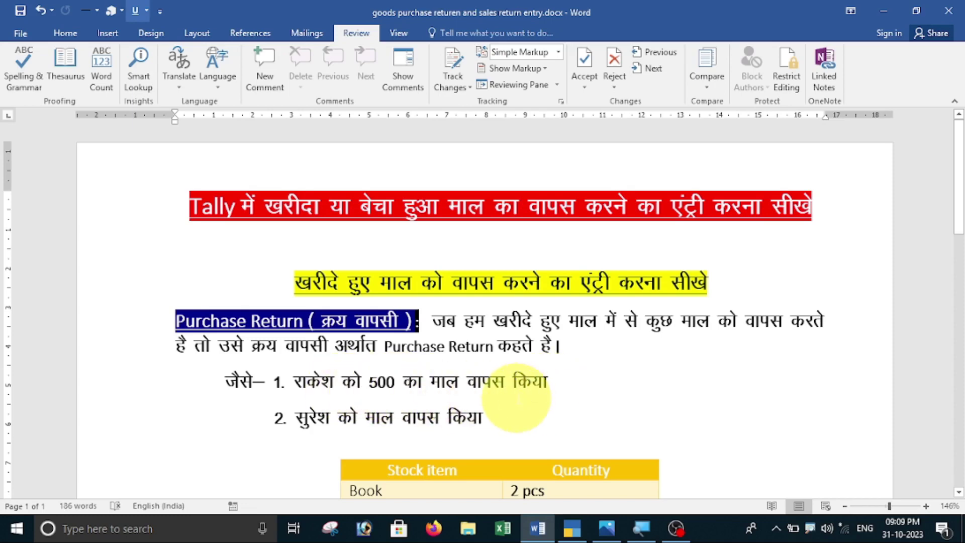
Step: Read the document's purchase return and sales return definitions, examples, item tables and voucher notes
scroll(326, 428, "down", 3)
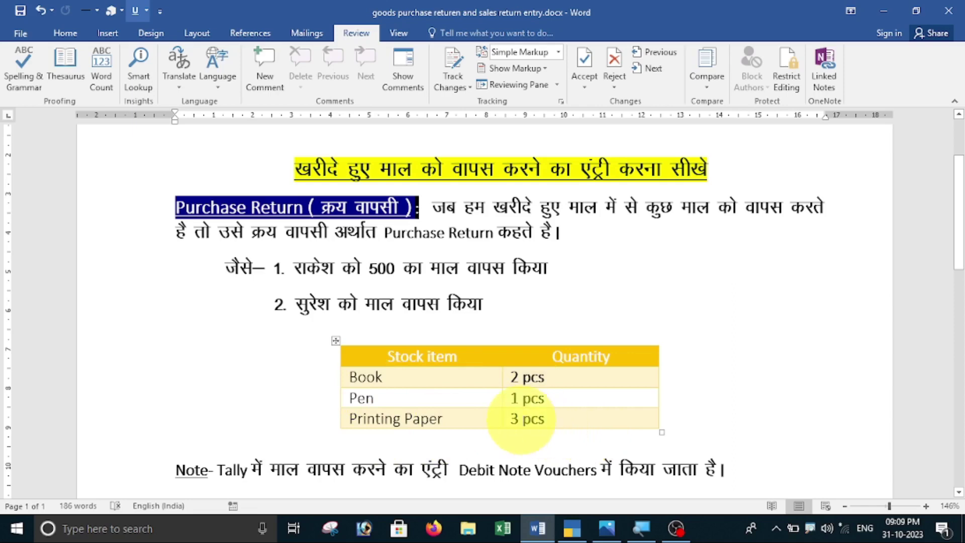
scroll(584, 430, "down", 3)
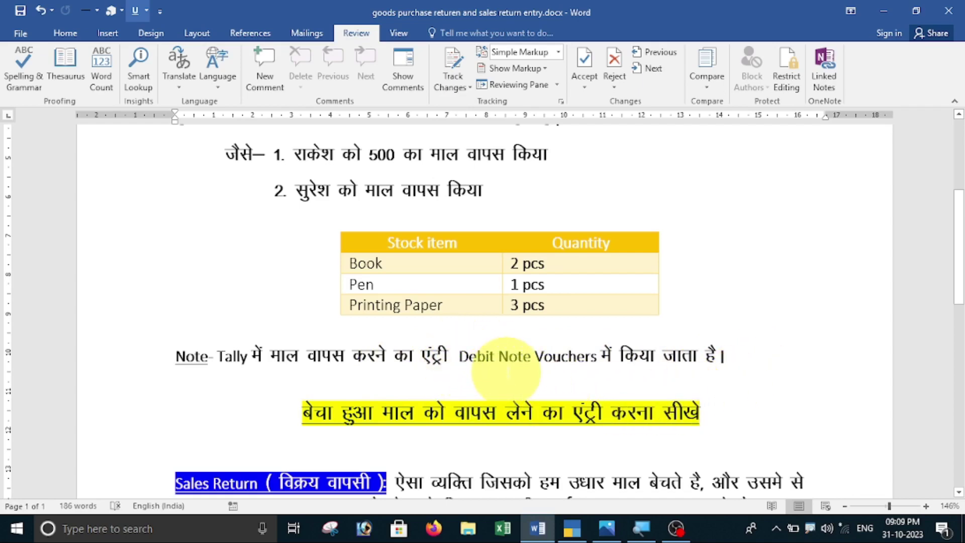
scroll(463, 372, "down", 3)
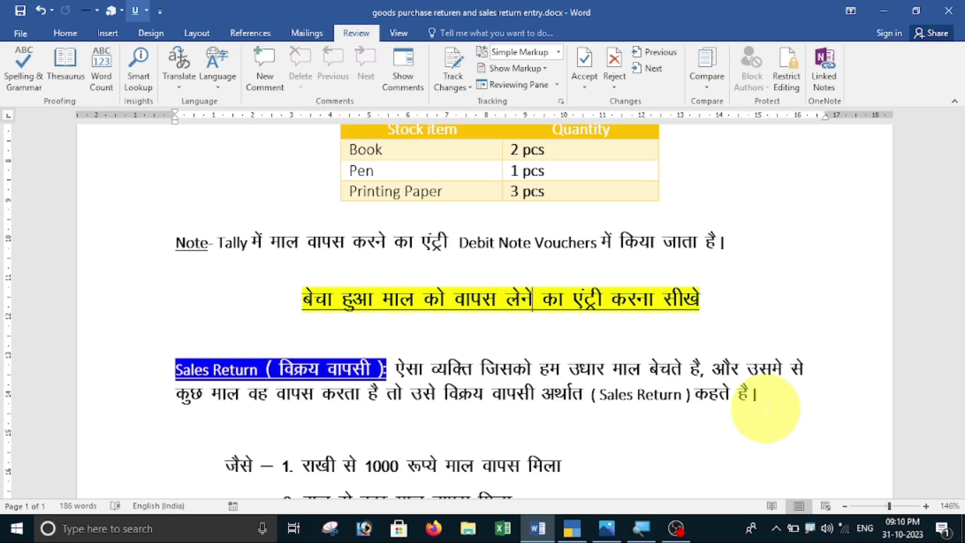
scroll(766, 408, "down", 3)
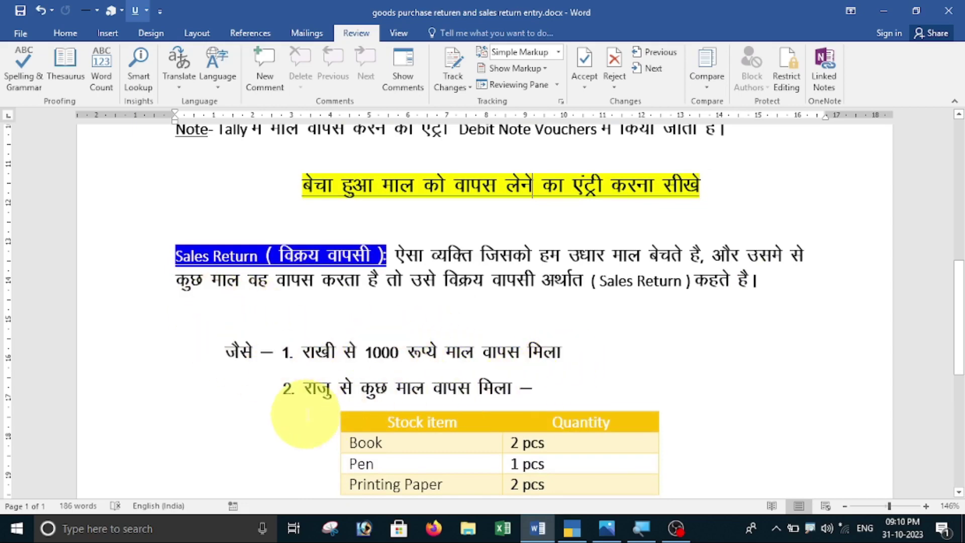
scroll(306, 415, "down", 3)
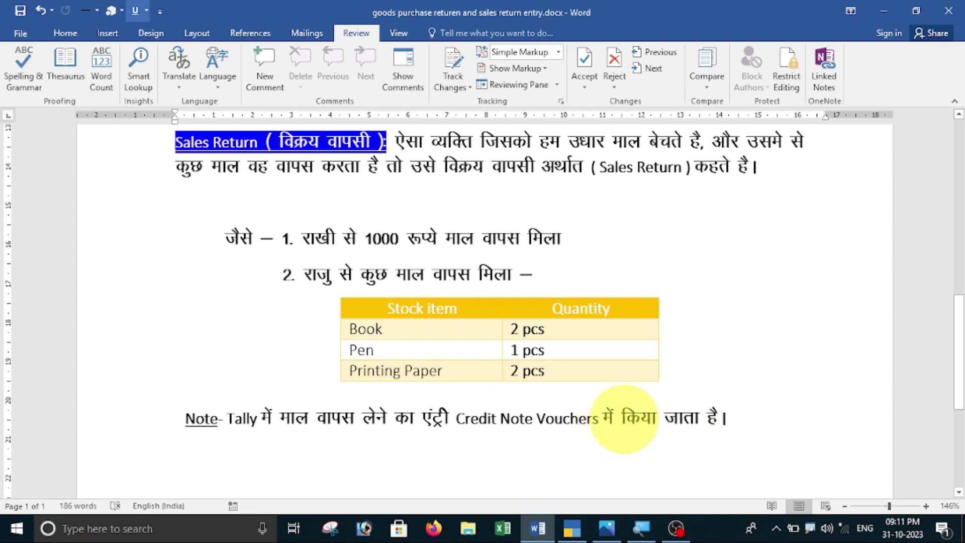
Step: Switch to TallyPrime and open the creation form for a new ledger in the Online Work company
left_click(577, 531)
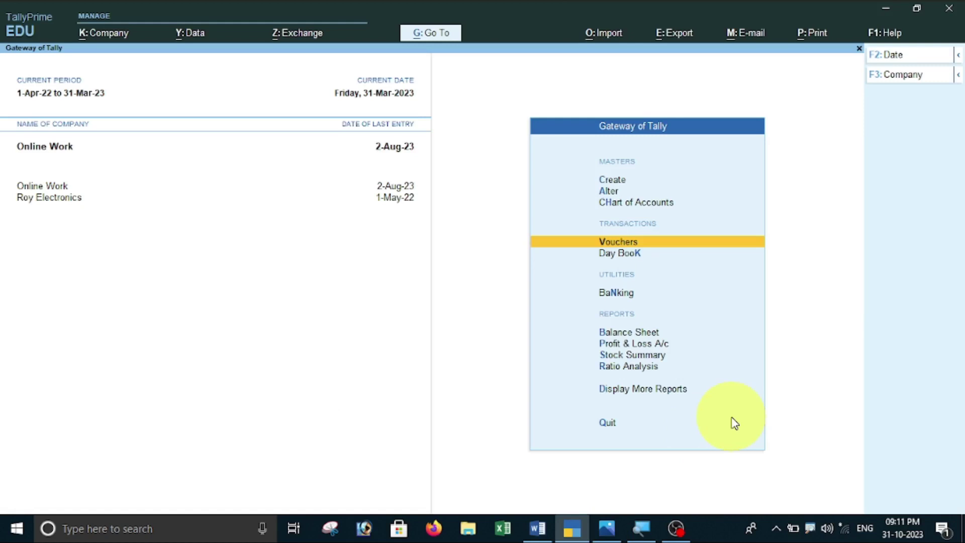
key("Up")
key("Up")
key("Up")
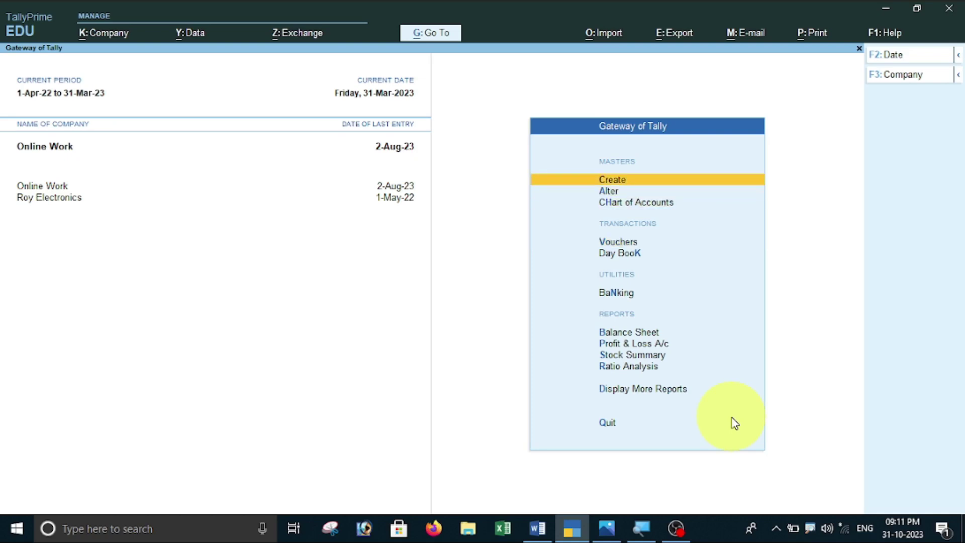
key("Return")
key("Down")
key("Return")
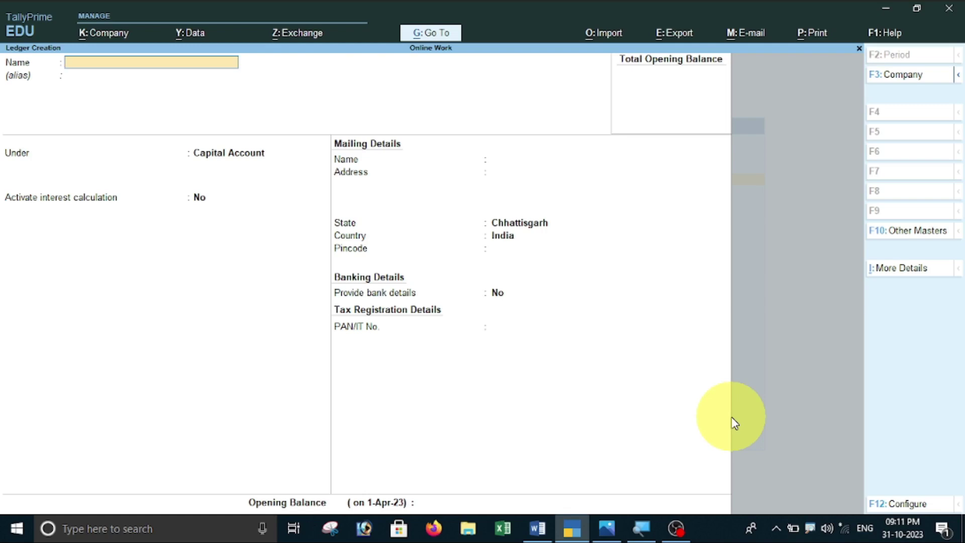
Step: Create a ledger named Sales Return under Sales Accounts, with the ledger type Not Applicable
type("Sales Return")
key("Return")
key("Return")
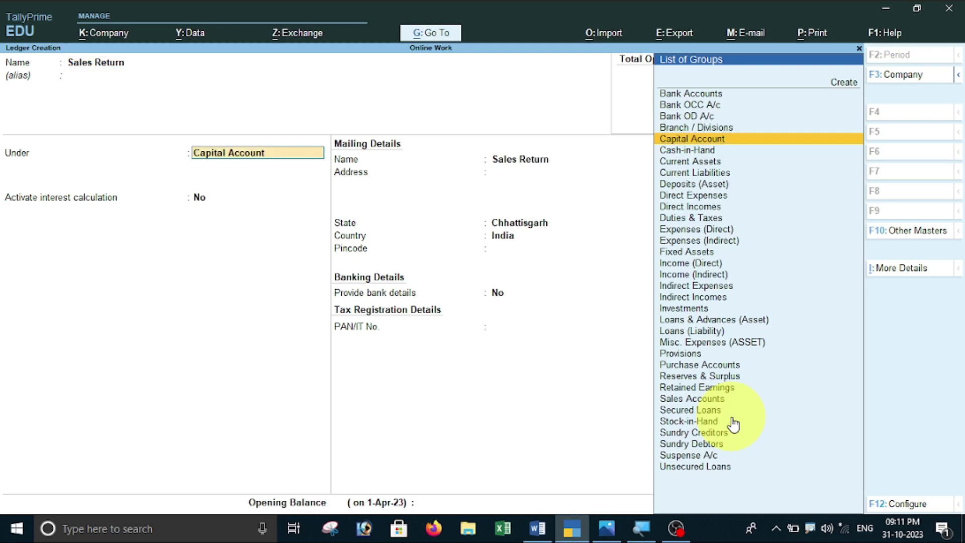
type("S")
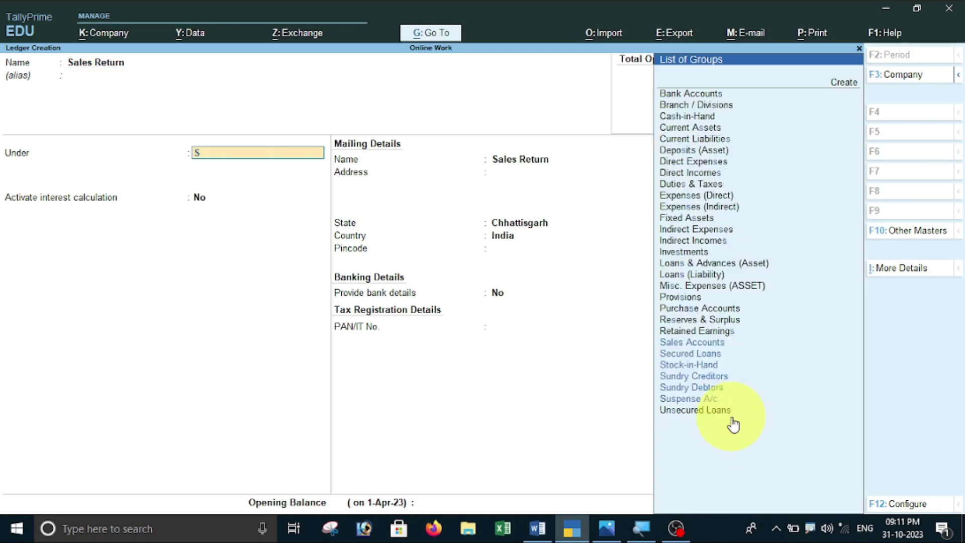
key("Up")
key("Return")
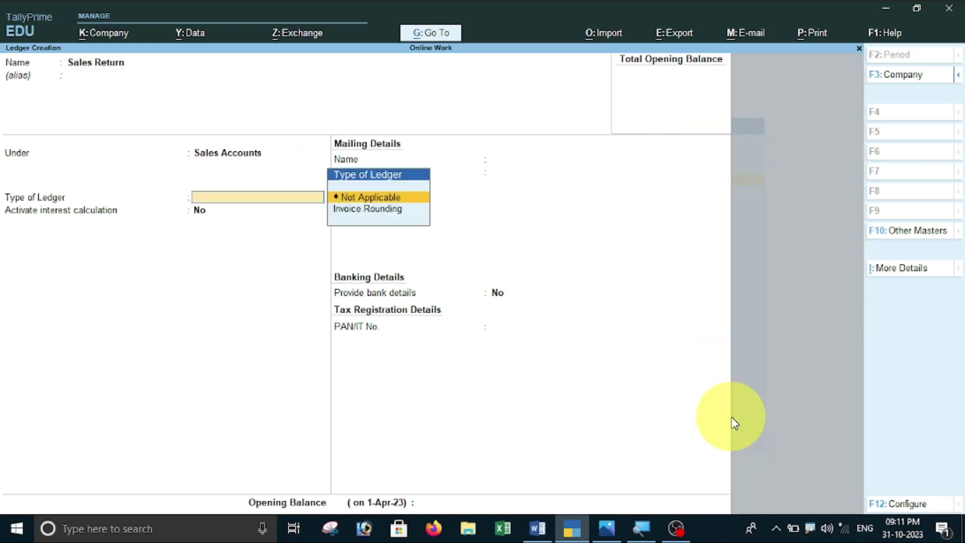
key("Return")
key("Return")
key("Return")
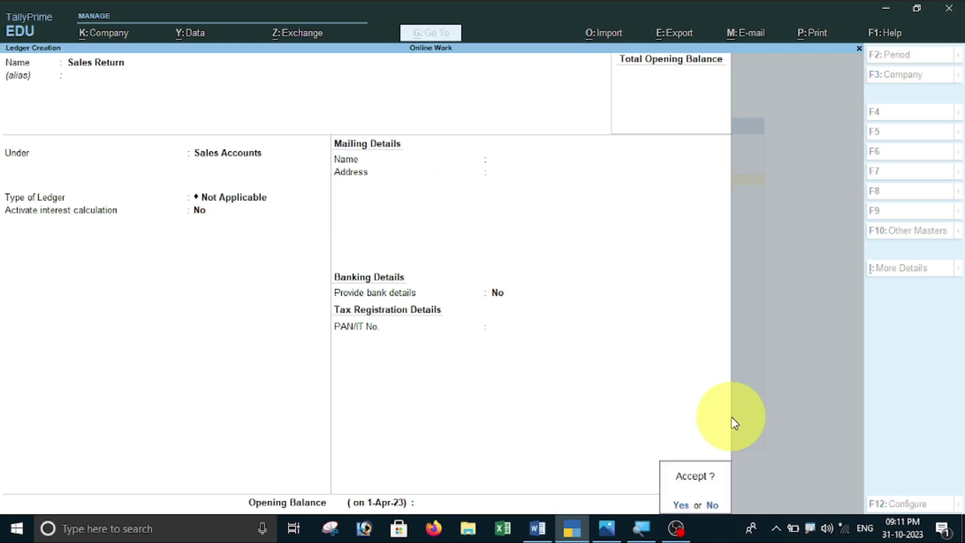
key("Return")
Step: Create a ledger named Purchase Return under Purchase Accounts with type Not Applicable, and return to the Gateway of Tally
type("Purcha")
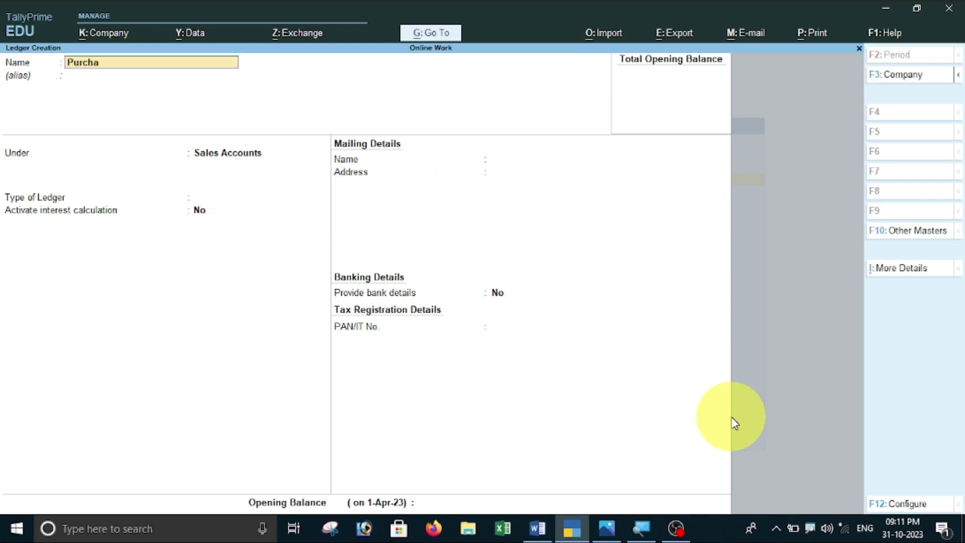
type("se Return")
key("Return")
key("Return")
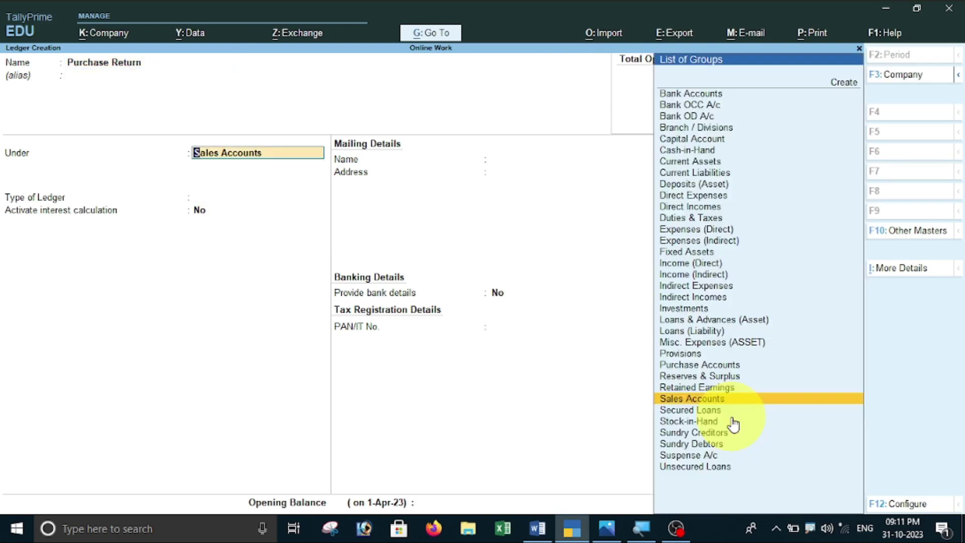
type("P")
key("Down")
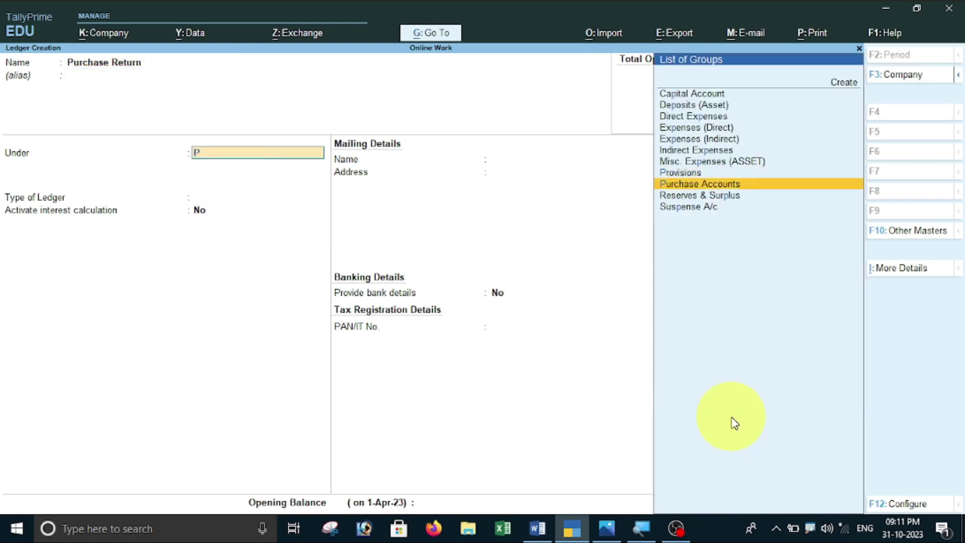
key("Return")
key("Return")
key("Return")
key("Return")
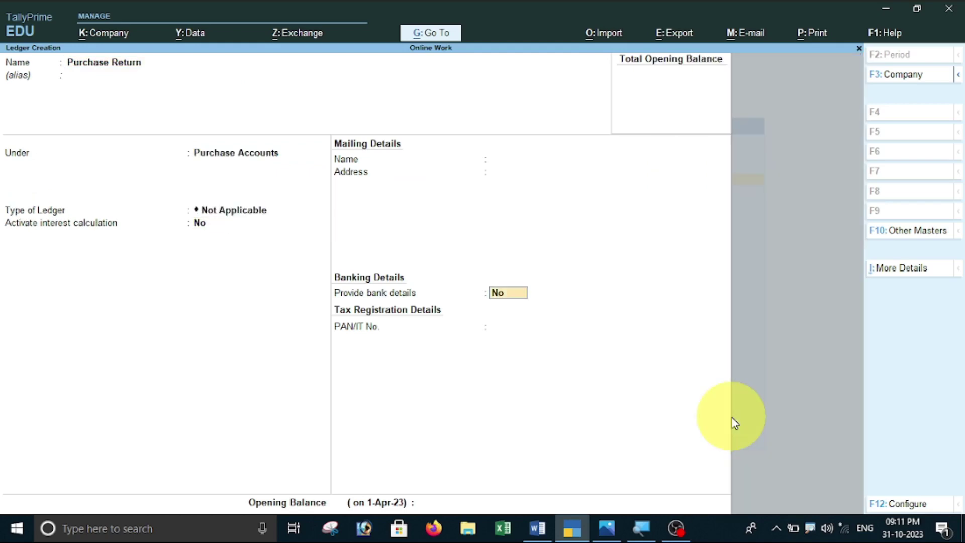
key("Return")
key("y")
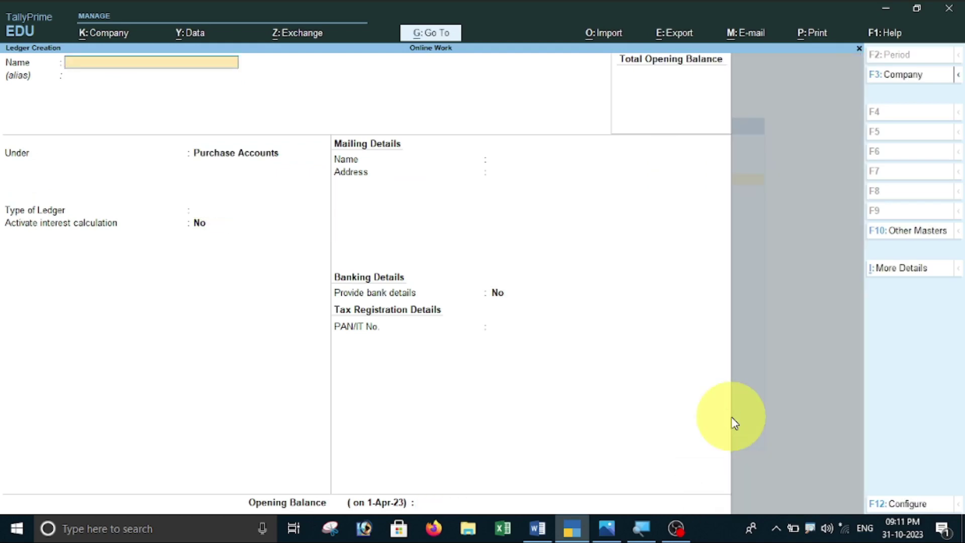
key("Escape")
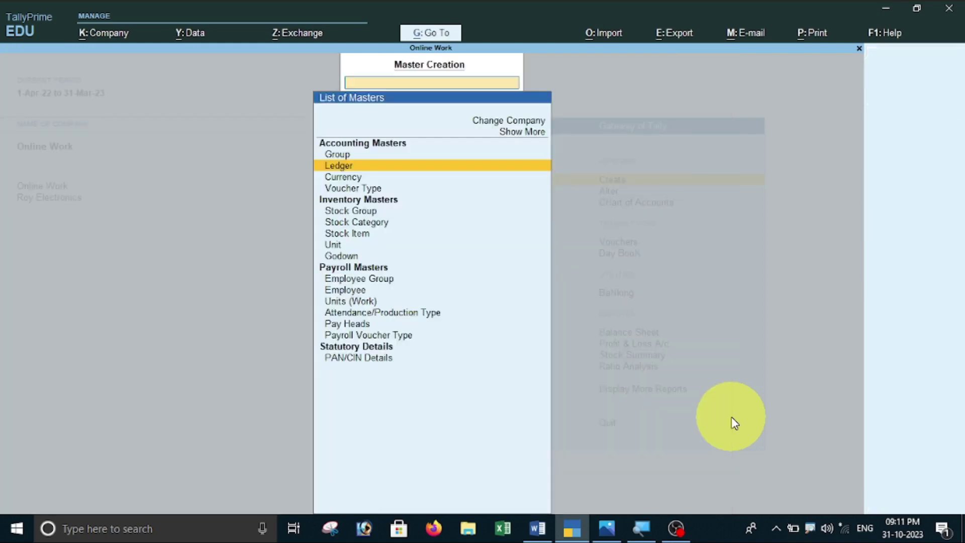
key("Escape")
Step: Open voucher entry from the Gateway of Tally
key("Down")
key("Down")
key("Down")
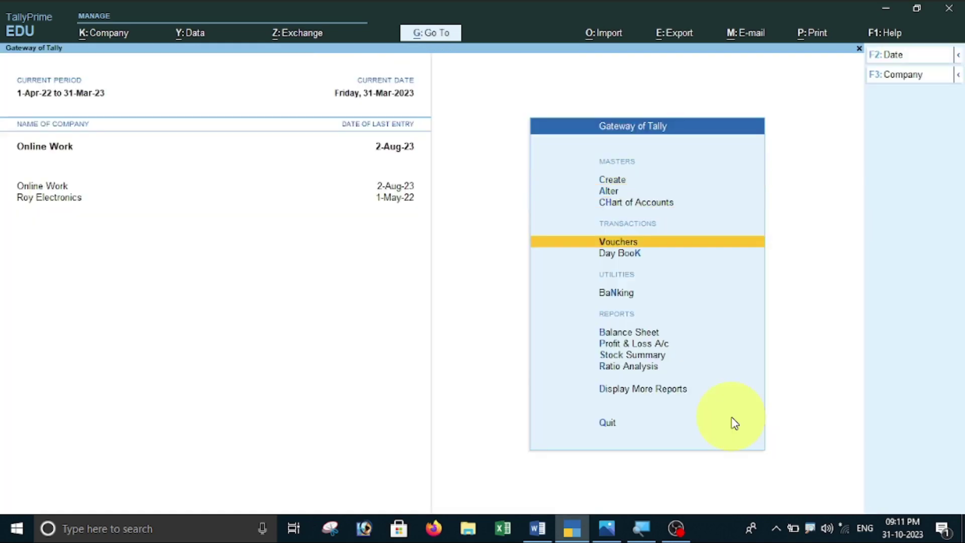
key("Return")
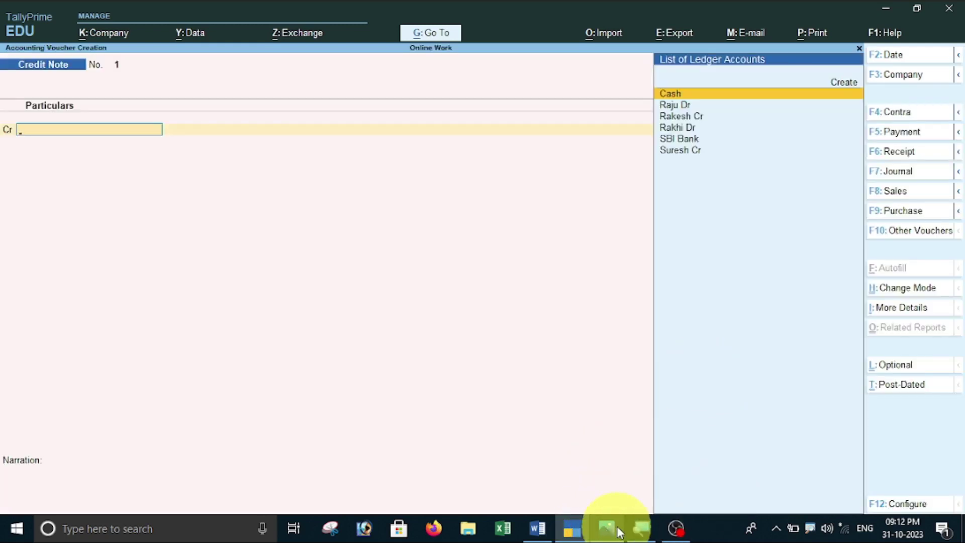
Step: Switch to Word and review the purchase return examples, returned stock quantities and the note on the voucher type
left_click(545, 528)
scroll(352, 279, "up", 10)
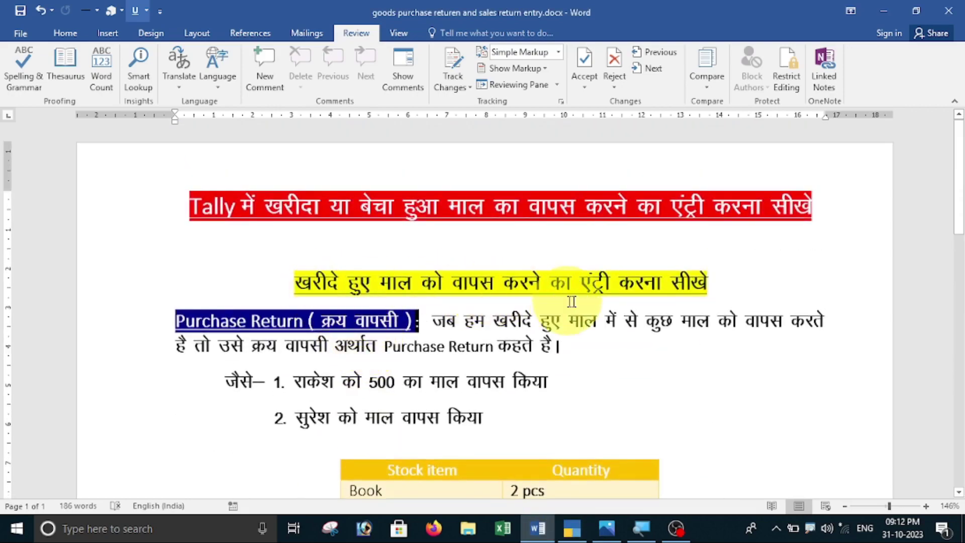
scroll(610, 315, "down", 4)
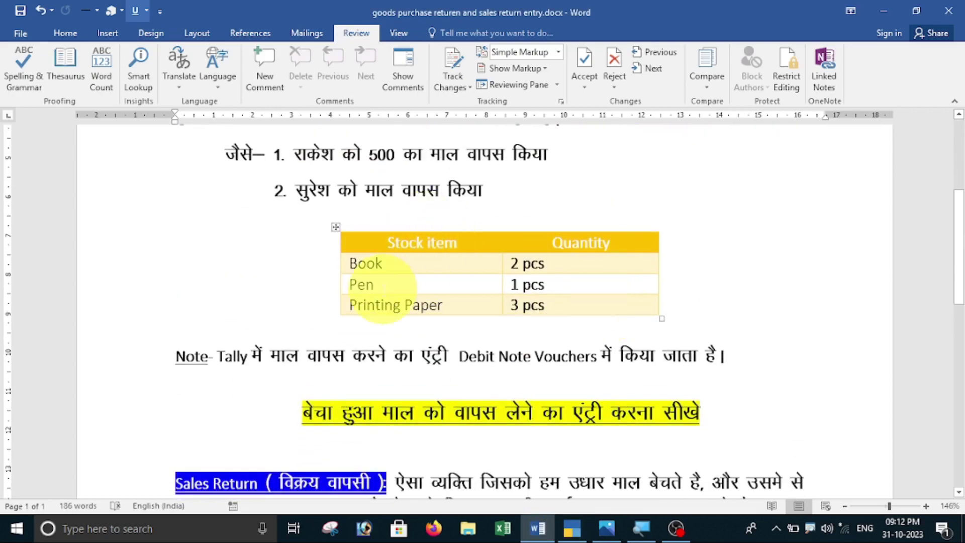
scroll(382, 301, "up", 2)
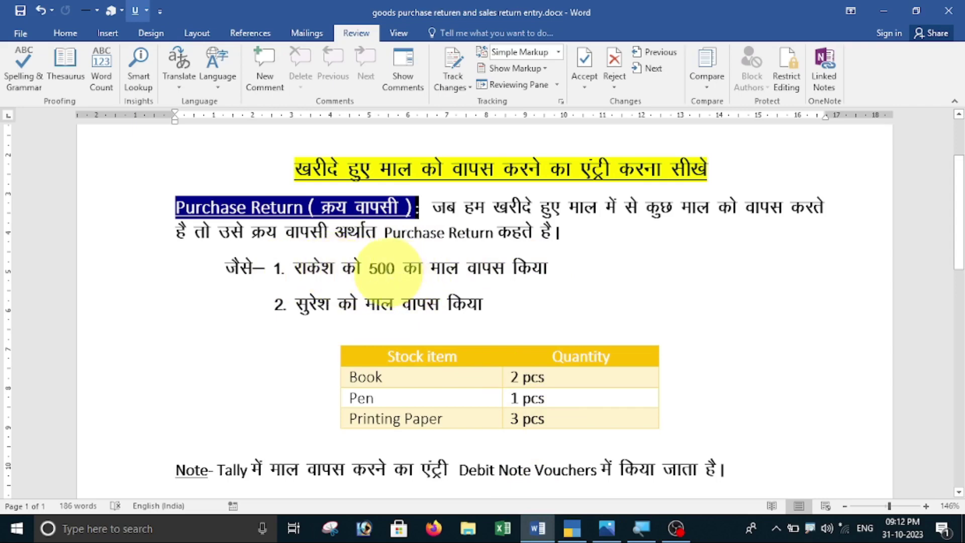
scroll(390, 276, "down", 2)
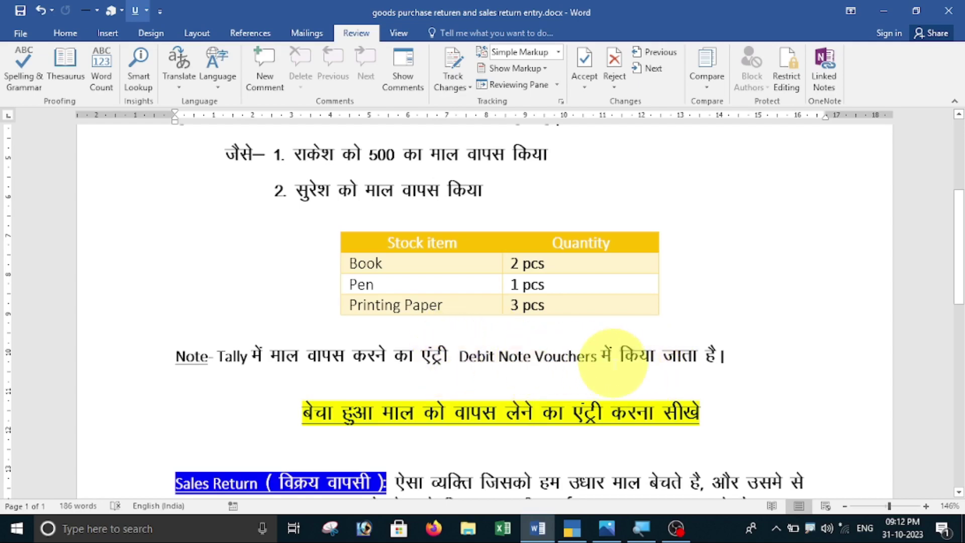
Step: Switch back to TallyPrime and look through the list of voucher types with the inactive ones shown
left_click(572, 528)
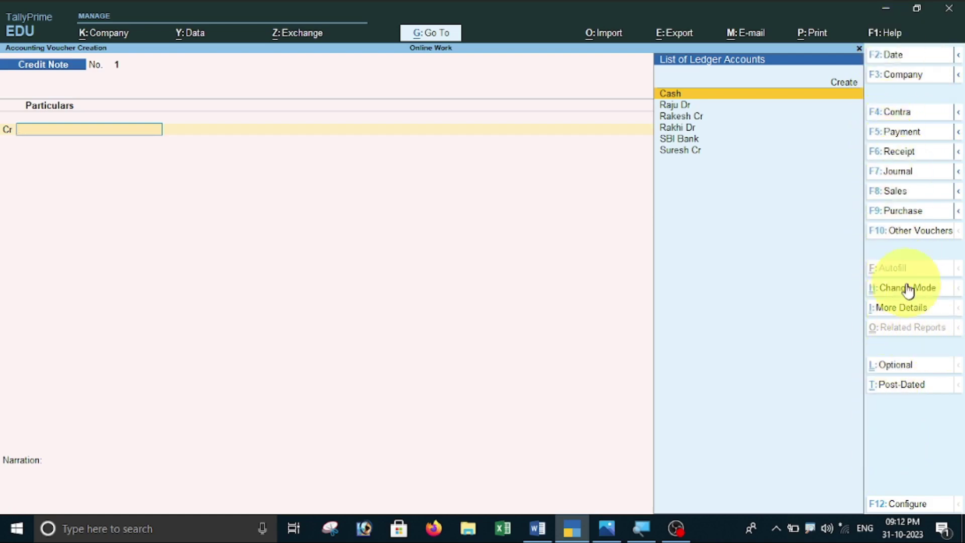
left_click(916, 232)
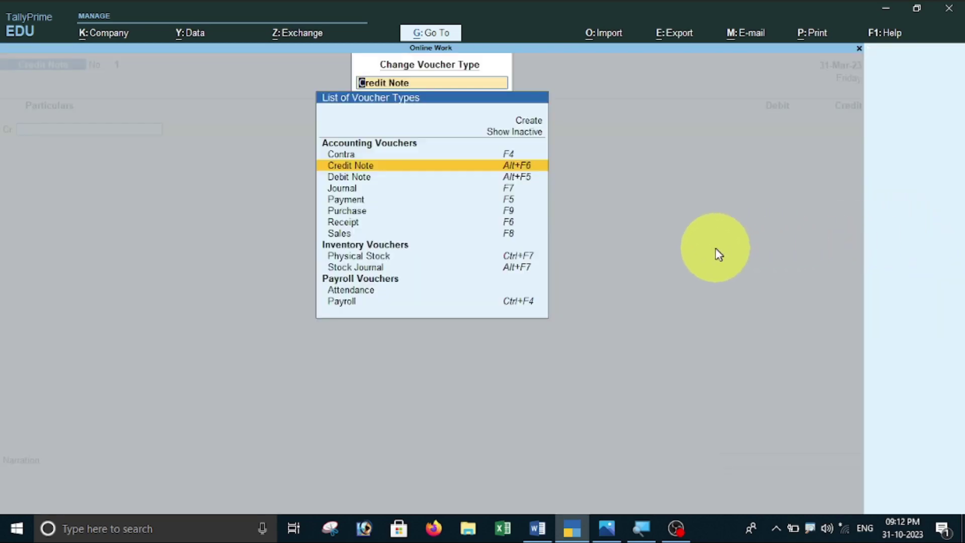
left_click(518, 133)
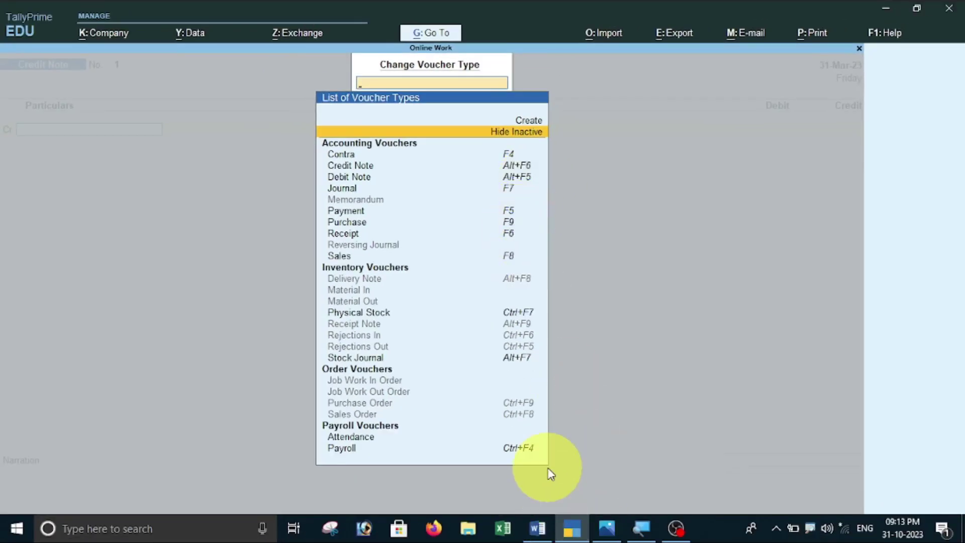
key("Escape")
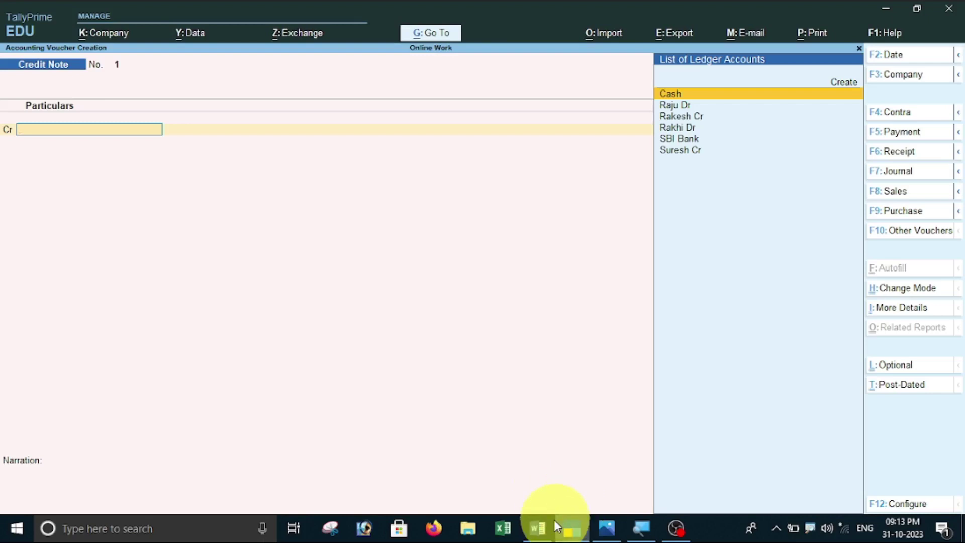
Step: Recheck the purchase return note in Word, and change the voucher type in TallyPrime to Debit Note
left_click(547, 531)
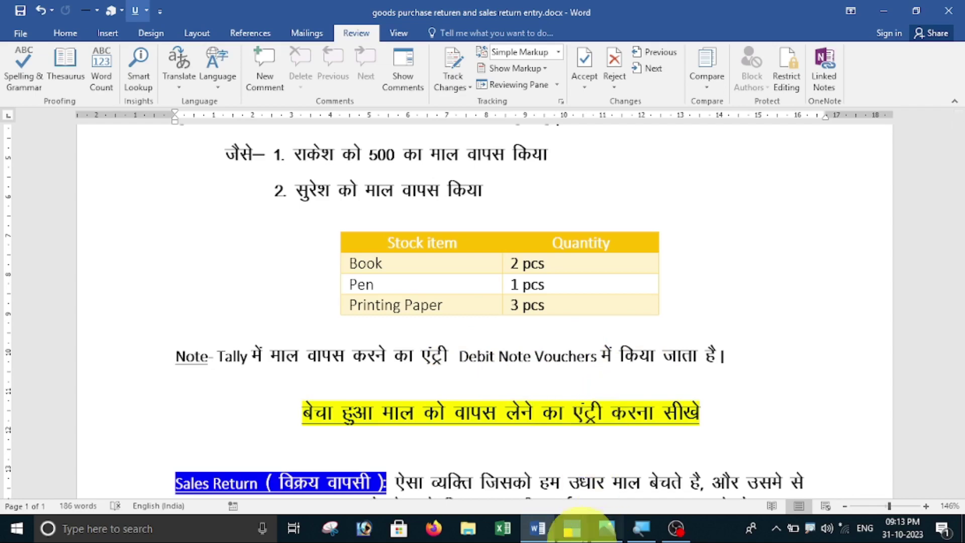
left_click(572, 528)
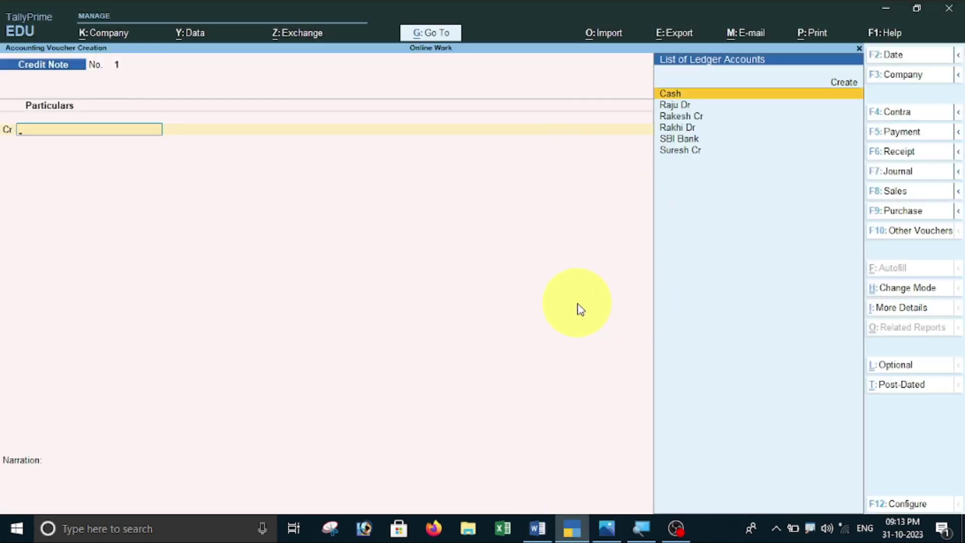
key("alt+F5")
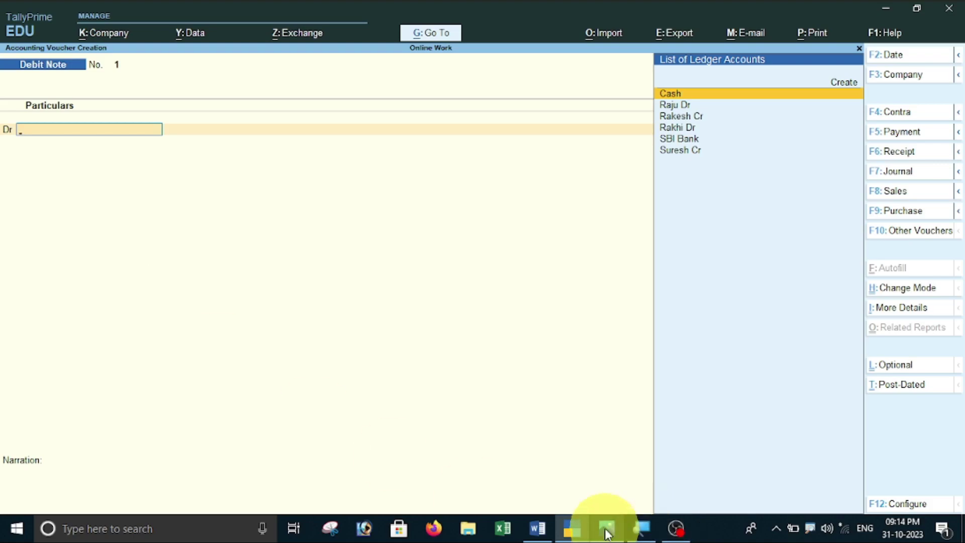
Step: Check the debit and credit rules in Photos, and select the first purchase return example's creditor as the debit ledger in TallyPrime
left_click(607, 527)
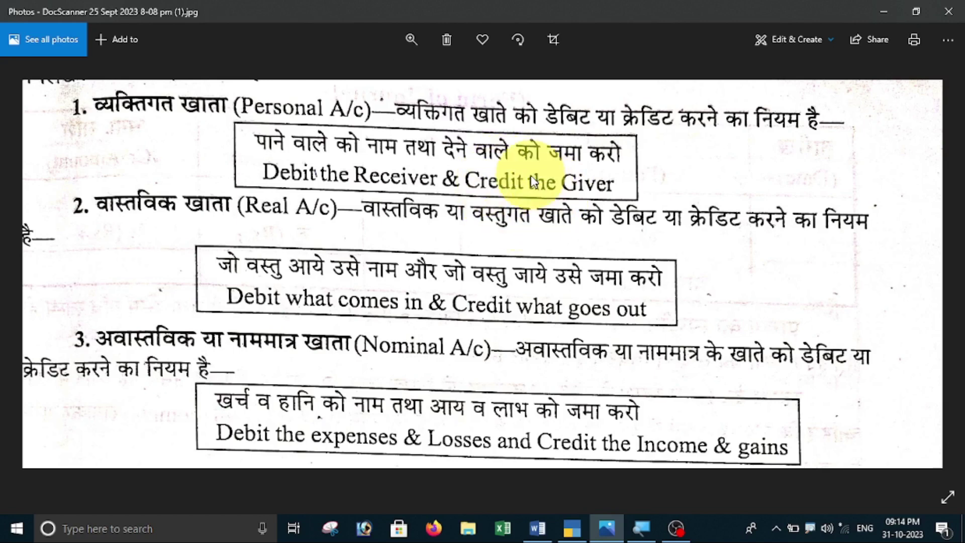
left_click(569, 527)
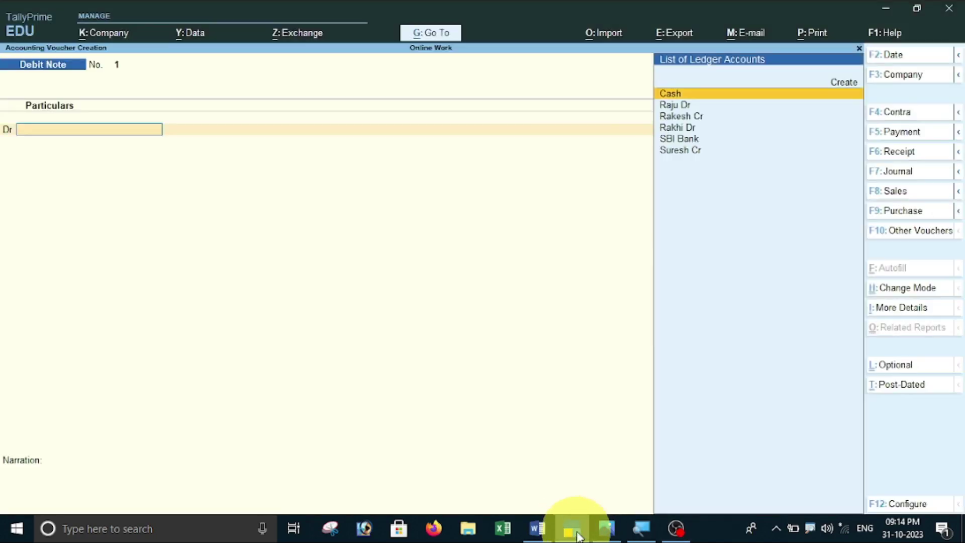
key("Down")
key("Down")
key("Down")
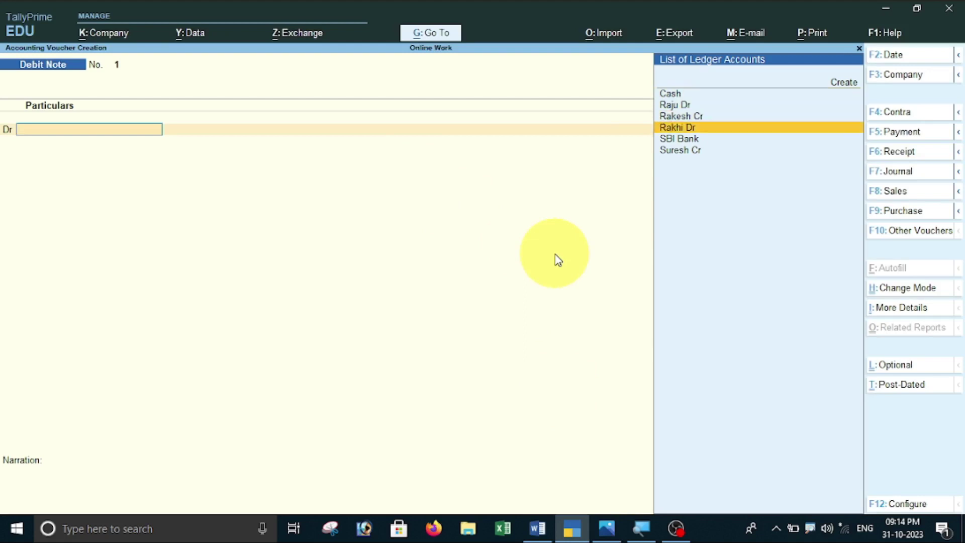
key("Up")
key("Return")
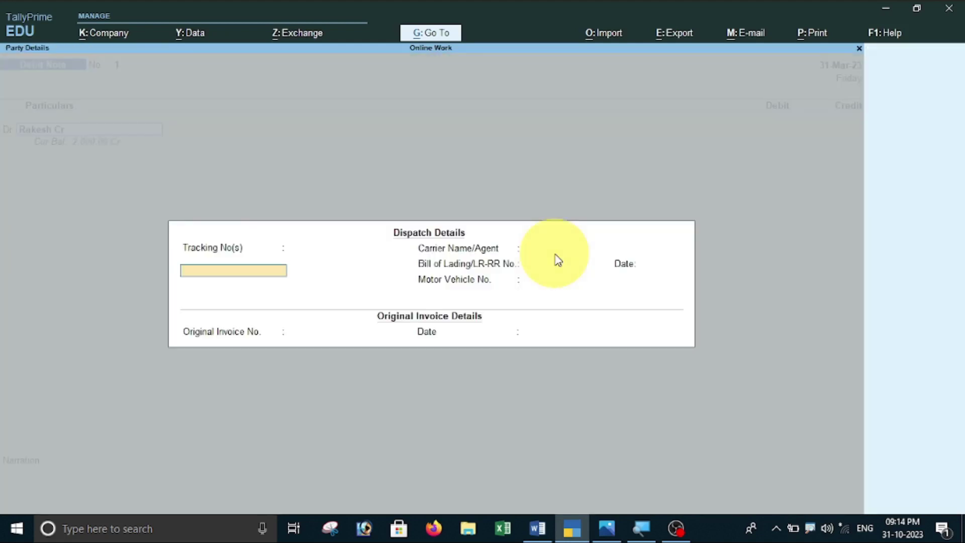
Step: Leave the dispatch and original invoice details blank and accept the creditor's existing party details
key("Return")
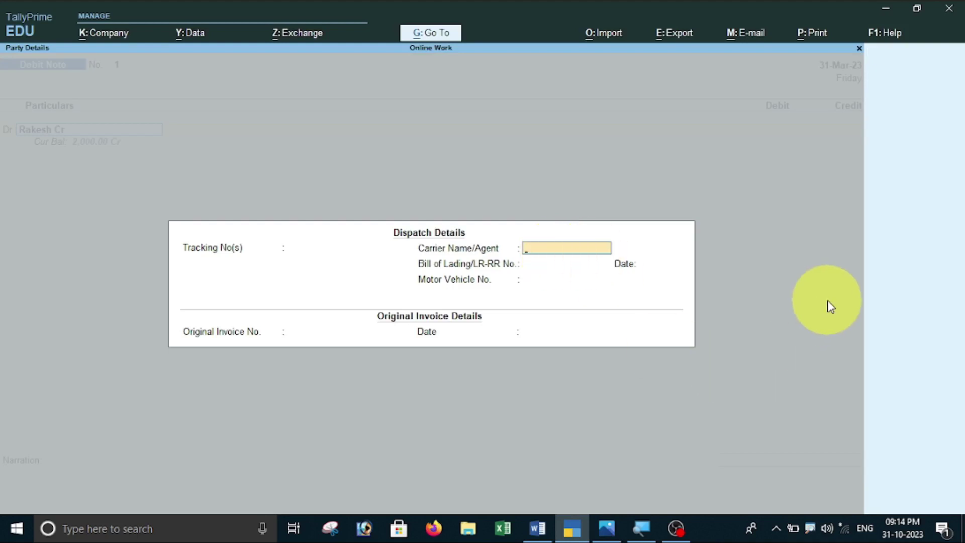
key("Return")
key("Return")
key("Return")
key("Return")
key("Return")
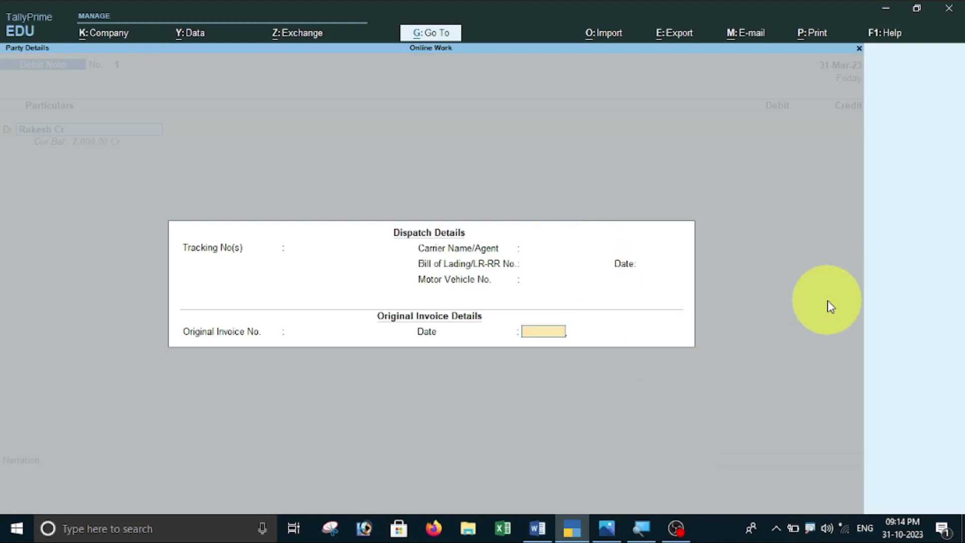
key("Return")
key("Return")
key("Return")
key("Return")
key("Return")
key("Return")
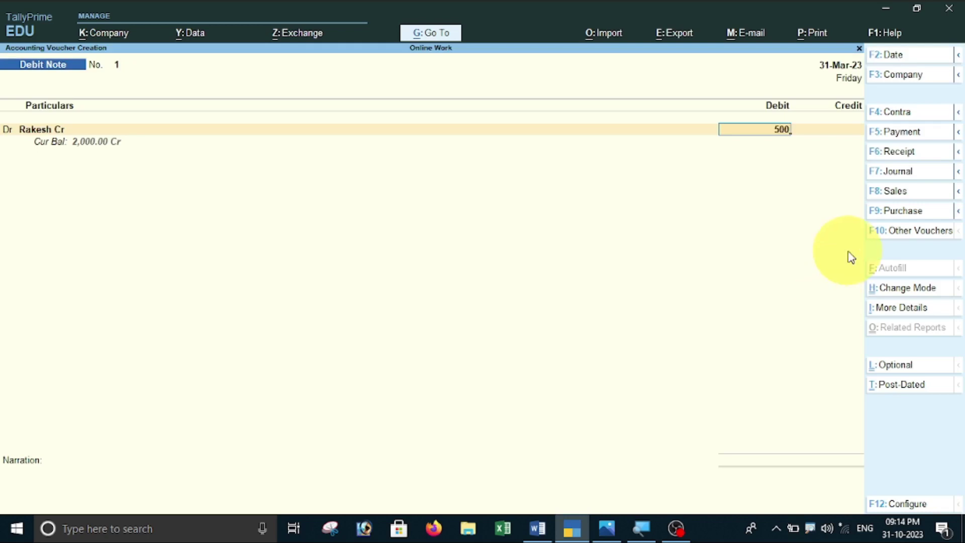
Step: Debit the creditor with 500 and set the bill-wise reference to On Account for the full amount
key("Return")
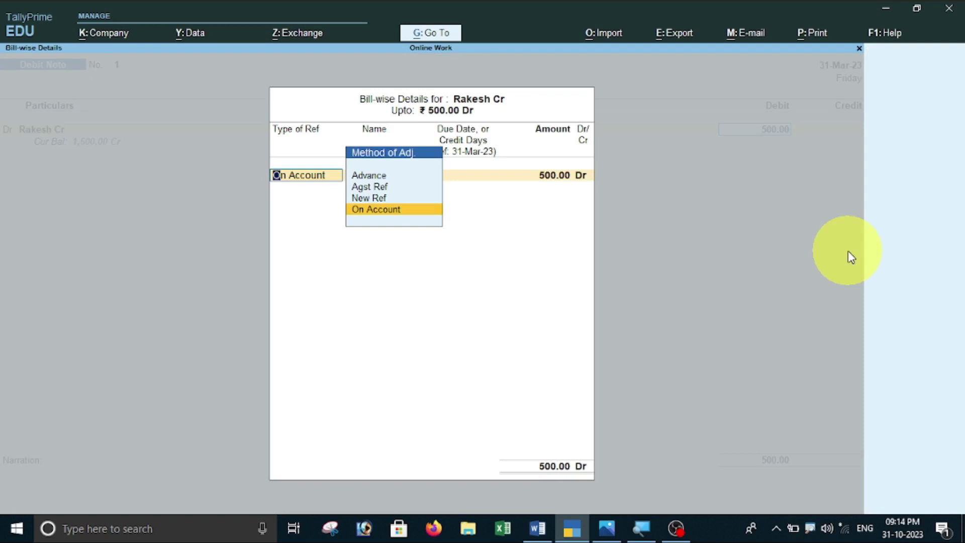
key("Return")
key("Return")
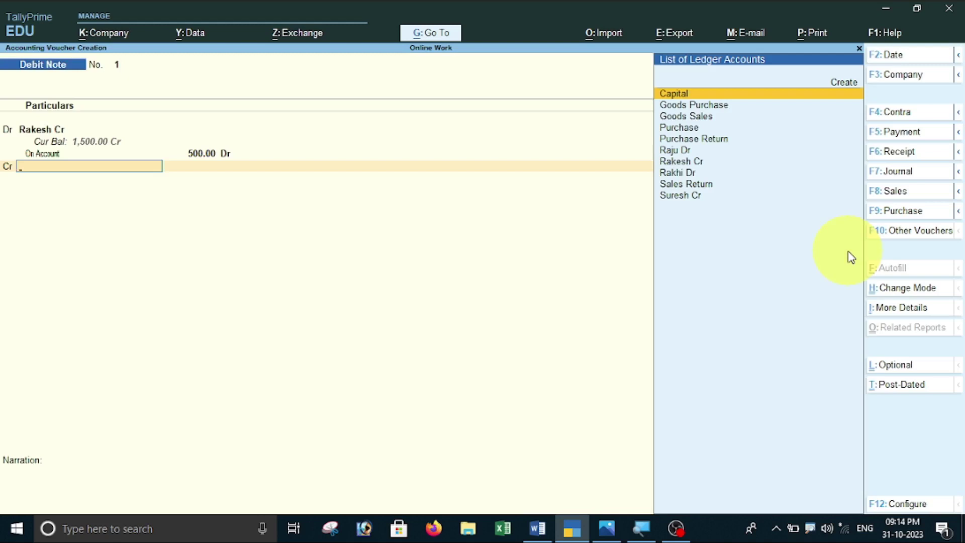
Step: Credit the Purchase Return ledger with 500, leaving its inventory allocations empty
key("Down")
key("Down")
key("Up")
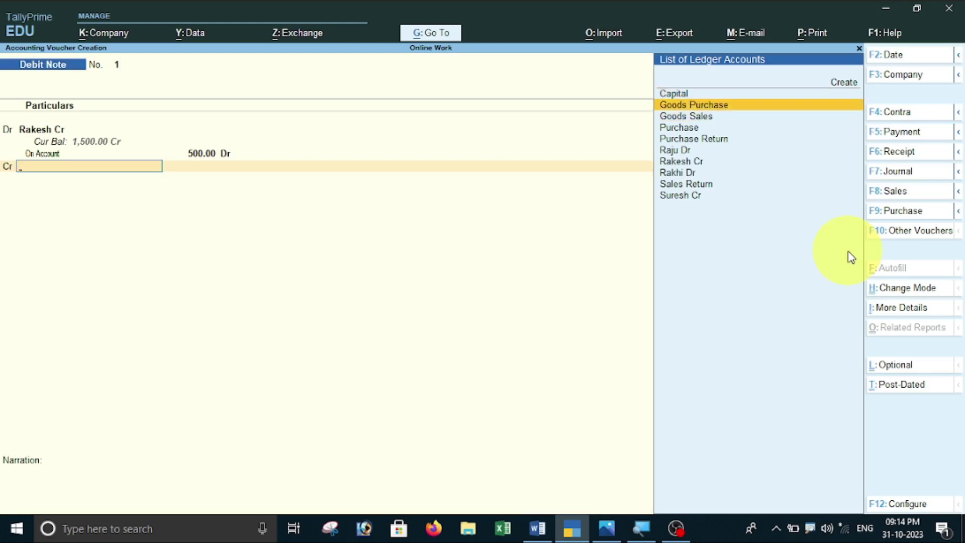
key("Down")
key("Down")
key("Down")
key("Down")
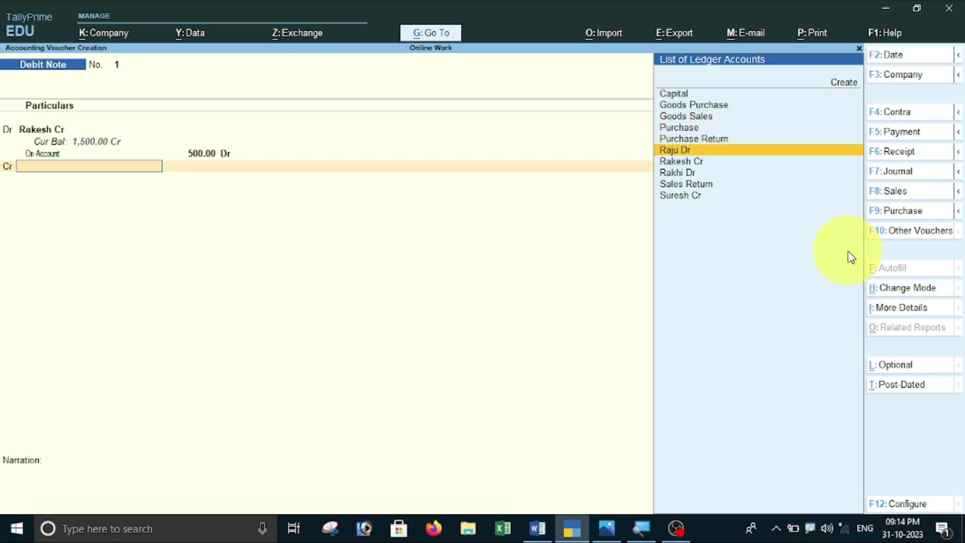
key("Up")
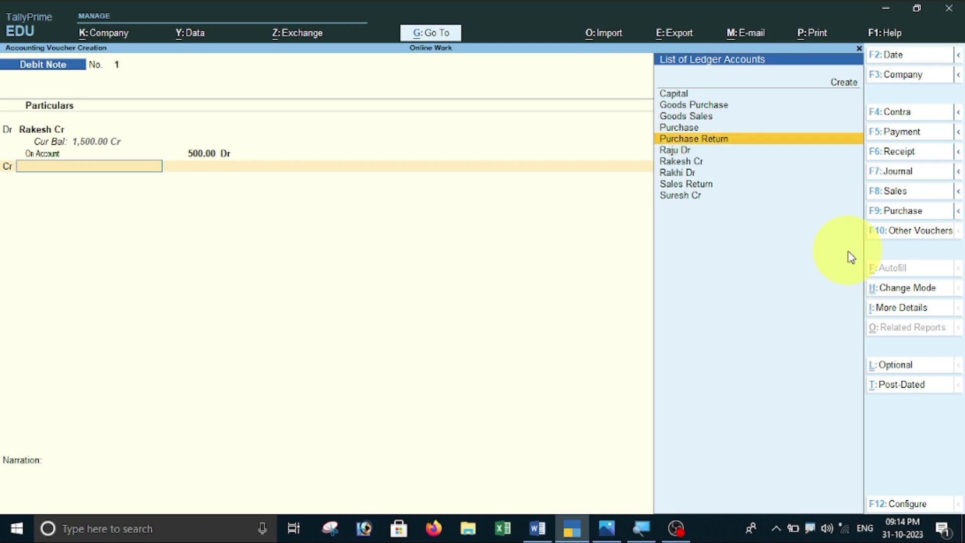
key("Return")
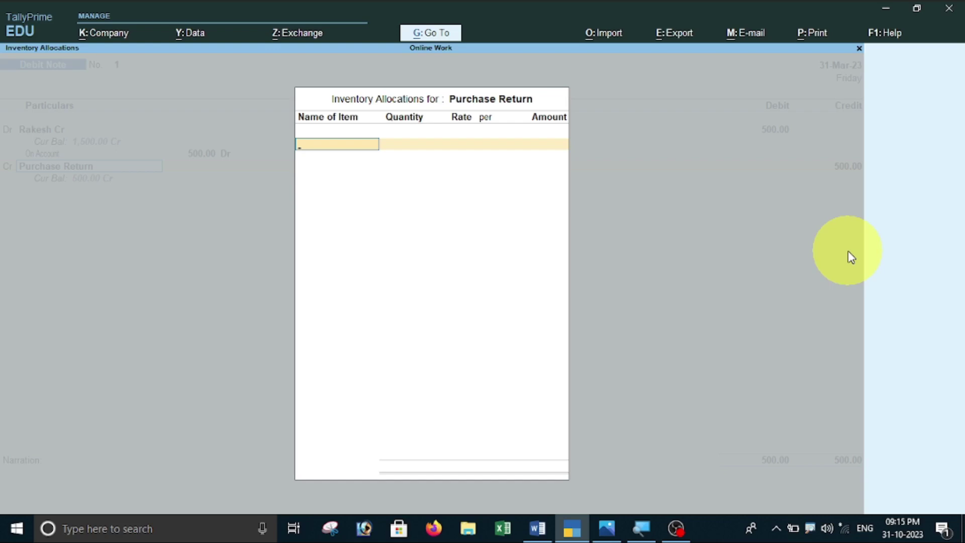
key("Escape")
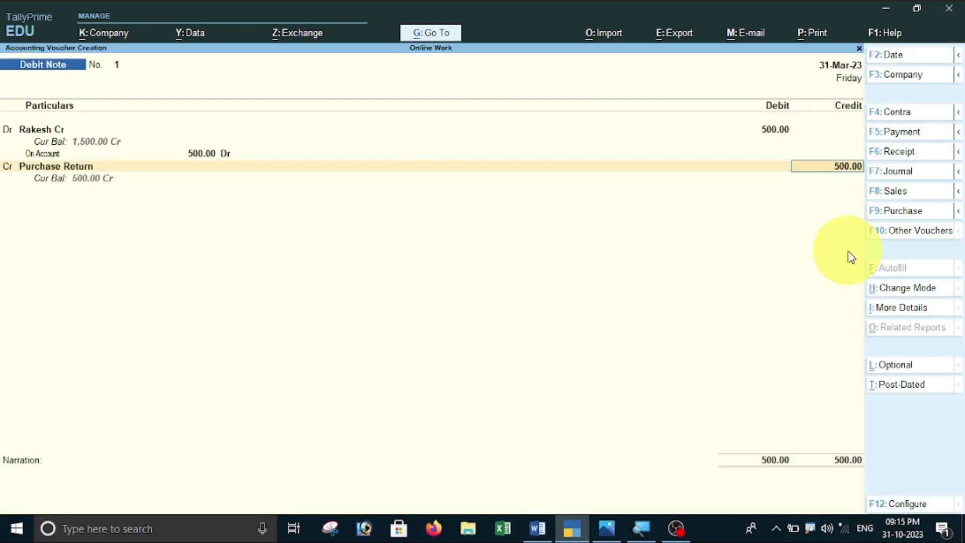
Step: Enter a narration stating that the goods were returned to the creditor, and try to save the debit note
key("Return")
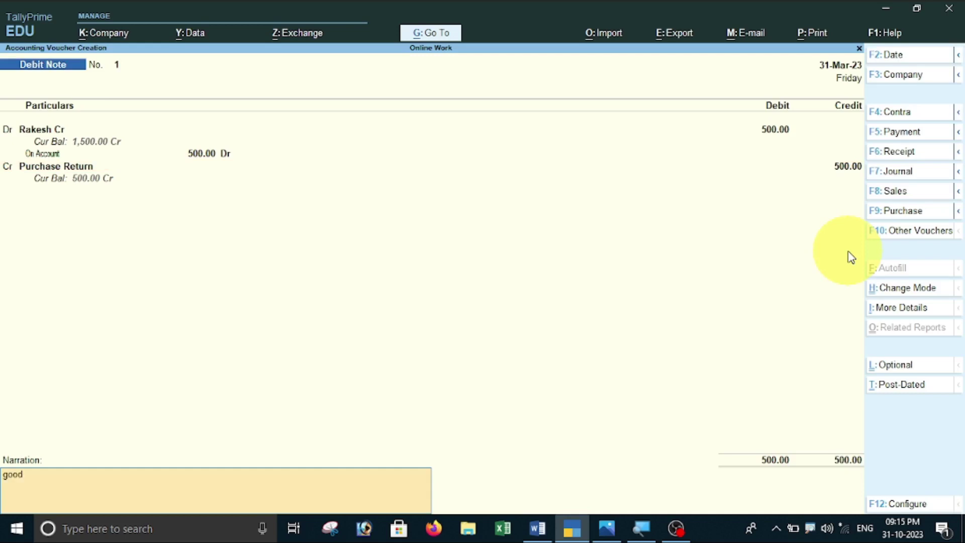
type("good  return to rakesh")
key("Return")
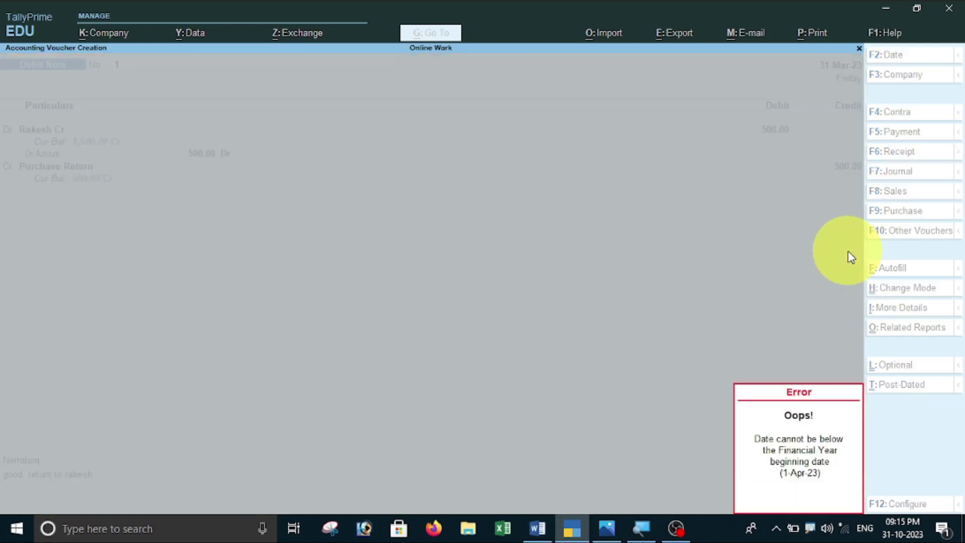
key("Escape")
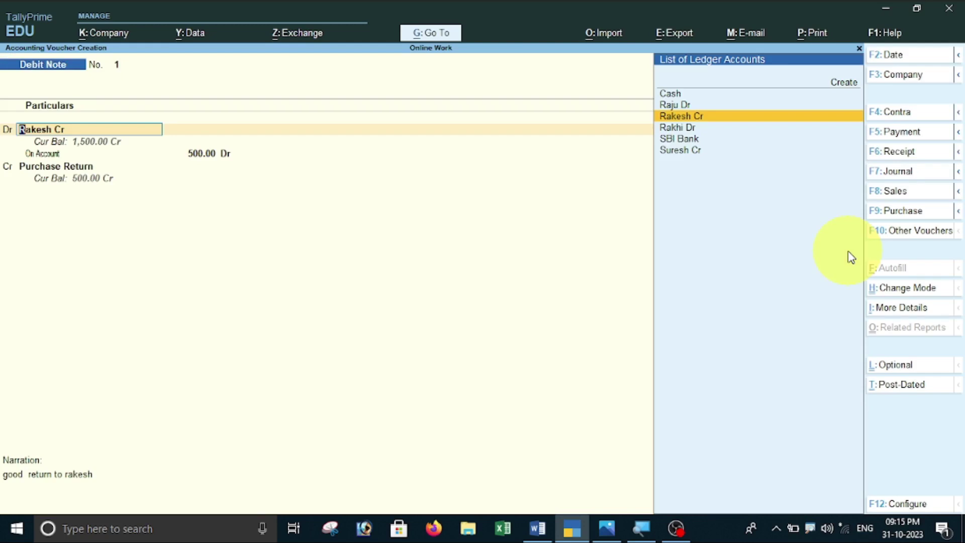
Step: Change the accounting period to run from 1-4-2023 to 31-3-2024
key("alt+F2")
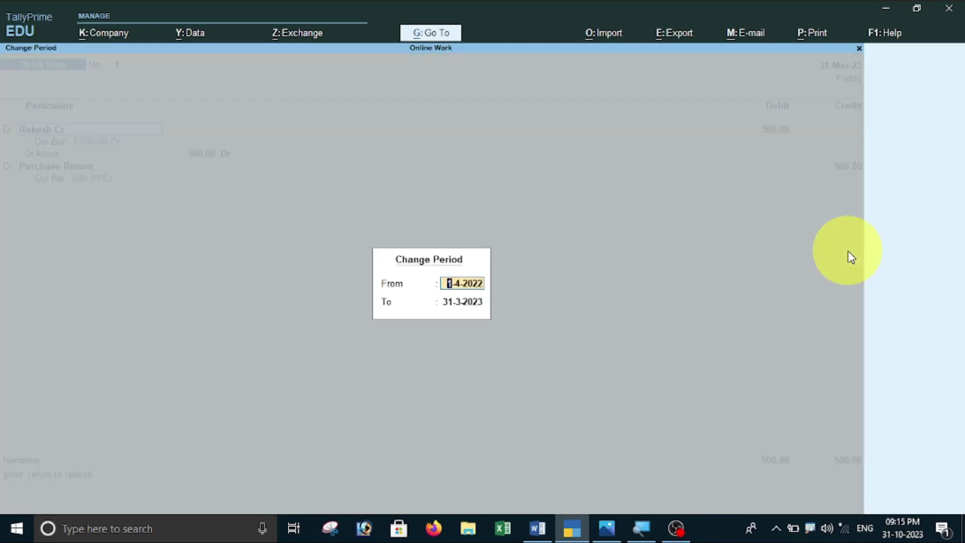
type("1-4-2023")
key("Return")
type("31")
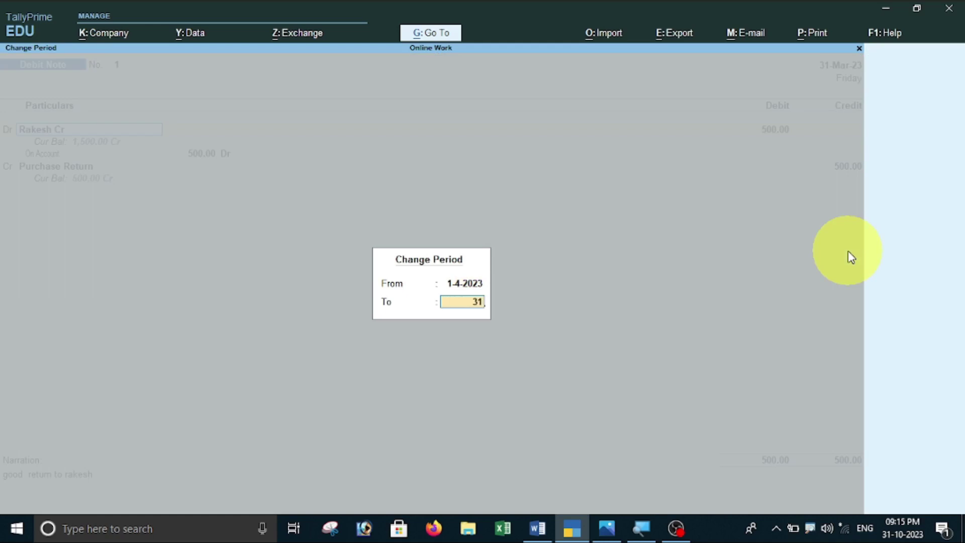
type("-4")
key("BackSpace")
key("BackSpace")
type("-3-2024")
key("Return")
Step: Try to save the debit note again with all its existing party, ledger and amount details
key("Return")
key("Return")
key("Return")
key("Return")
key("Return")
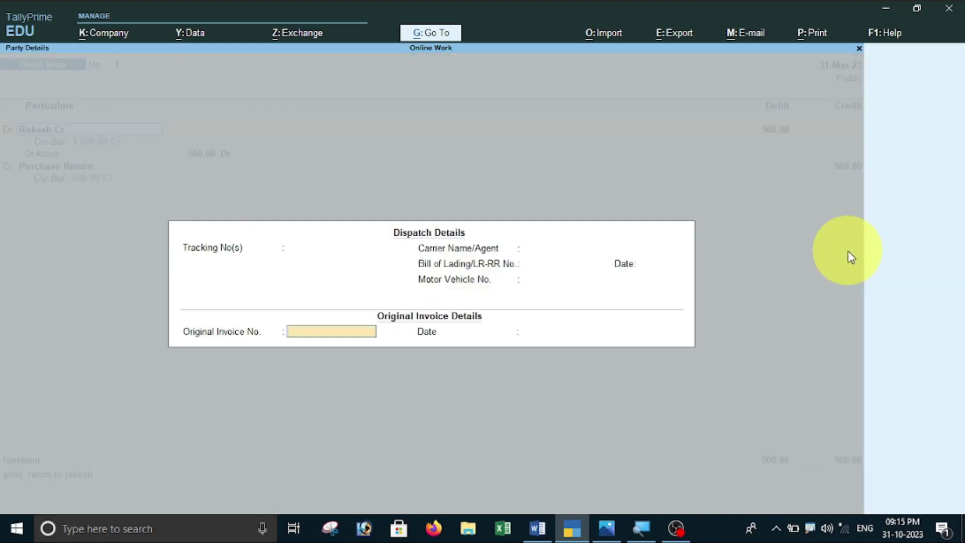
key("Return")
key("Return")
key("Return")
key("Return")
key("Return")
key("Return")
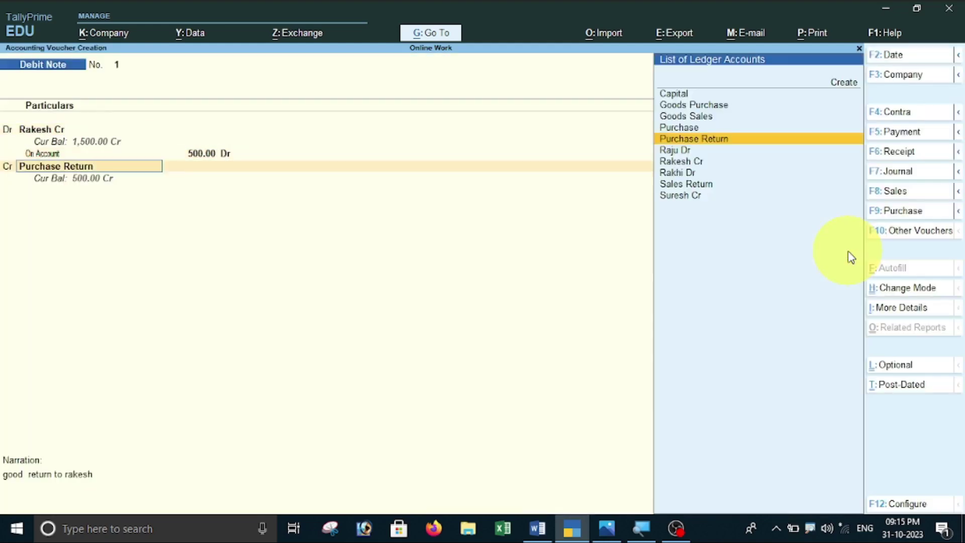
key("Return")
key("Return")
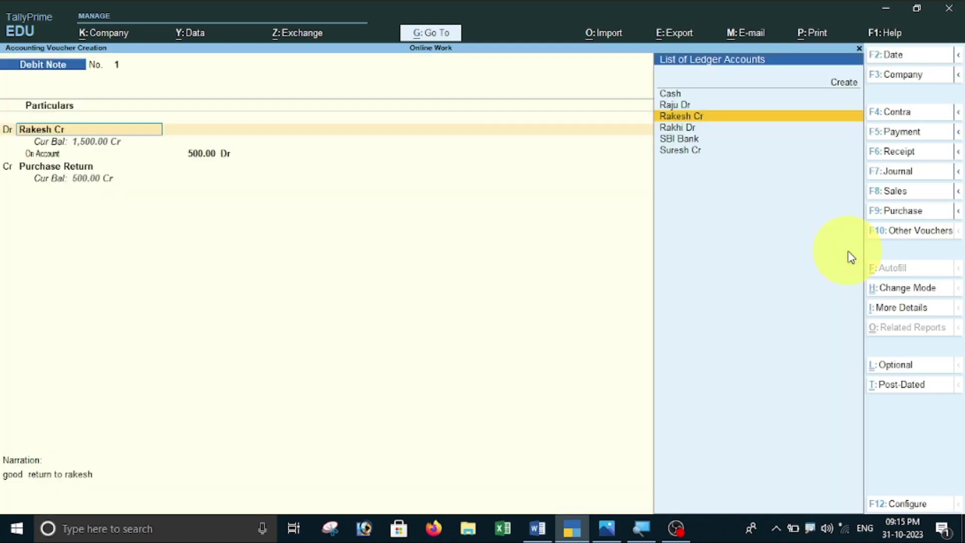
Step: Set the debit note's voucher date to 1-10-2023
key("F2")
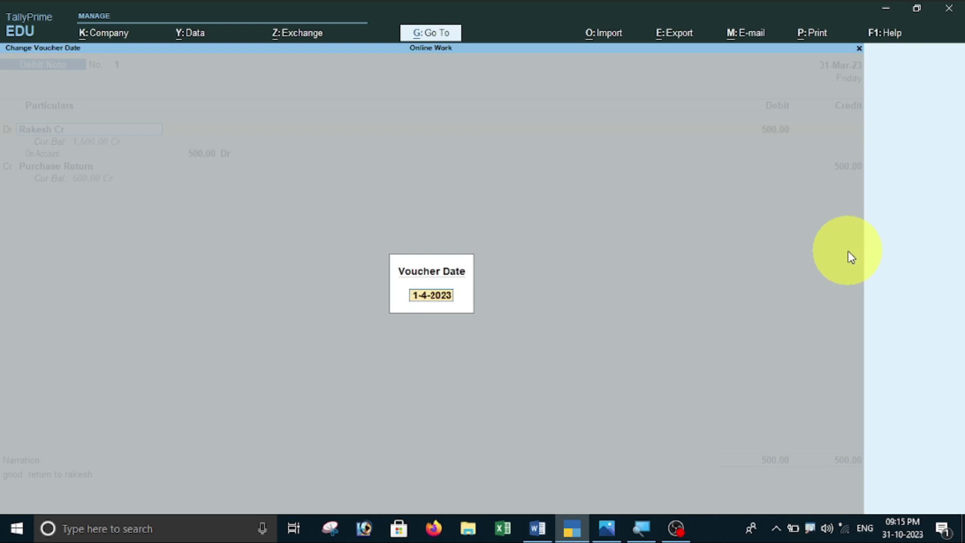
type("1-10-2023")
key("Return")
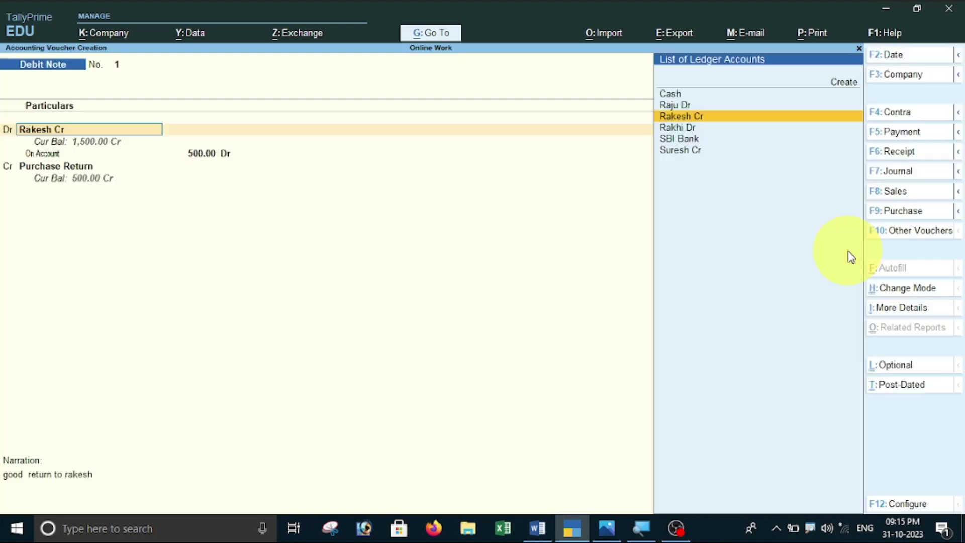
Step: Accept the existing party, ledger, amount and narration entries and save the first debit note
key("Return")
key("Return")
key("Return")
key("Return")
key("Return")
key("Return")
key("Return")
key("Return")
key("Return")
key("Return")
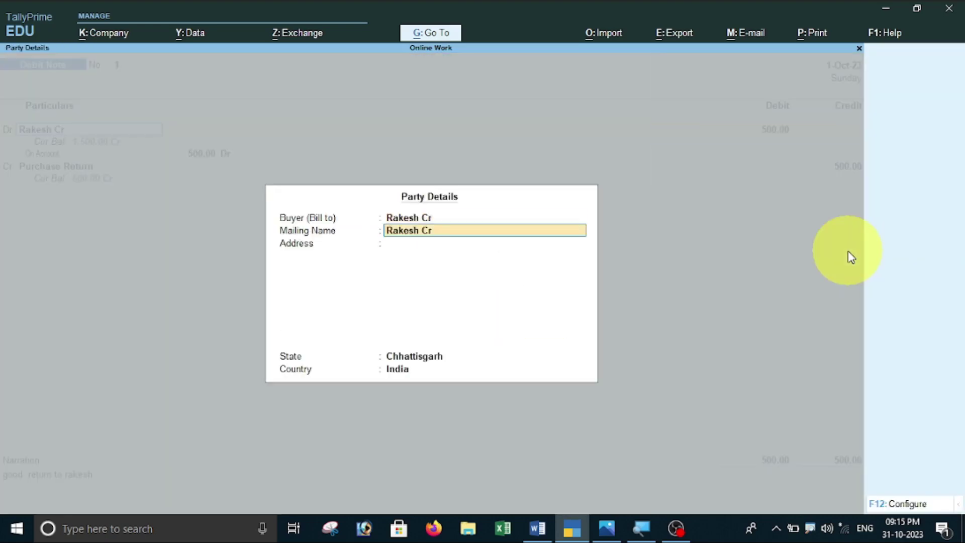
key("Return")
key("Return")
key("Return")
key("Return")
key("Return")
key("Return")
key("Return")
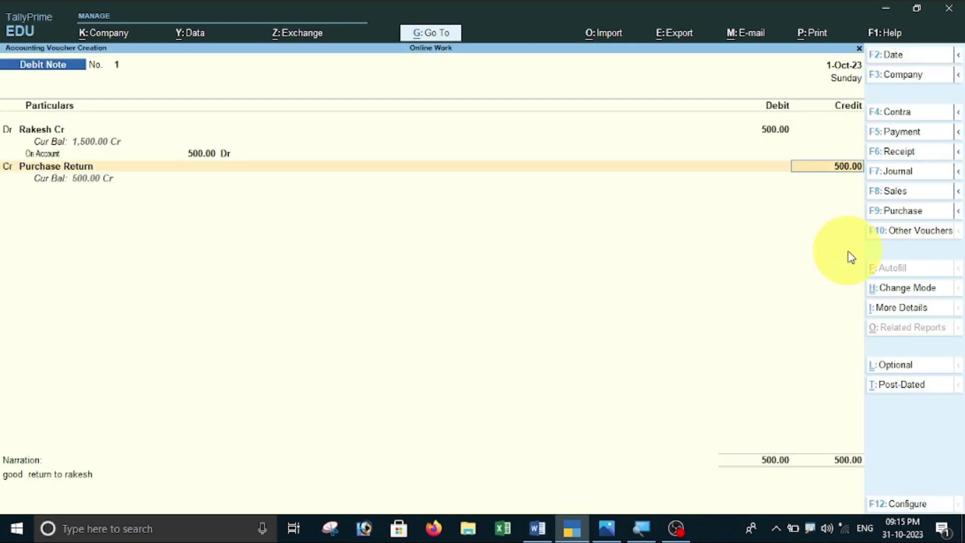
key("Return")
key("Return")
key("Return")
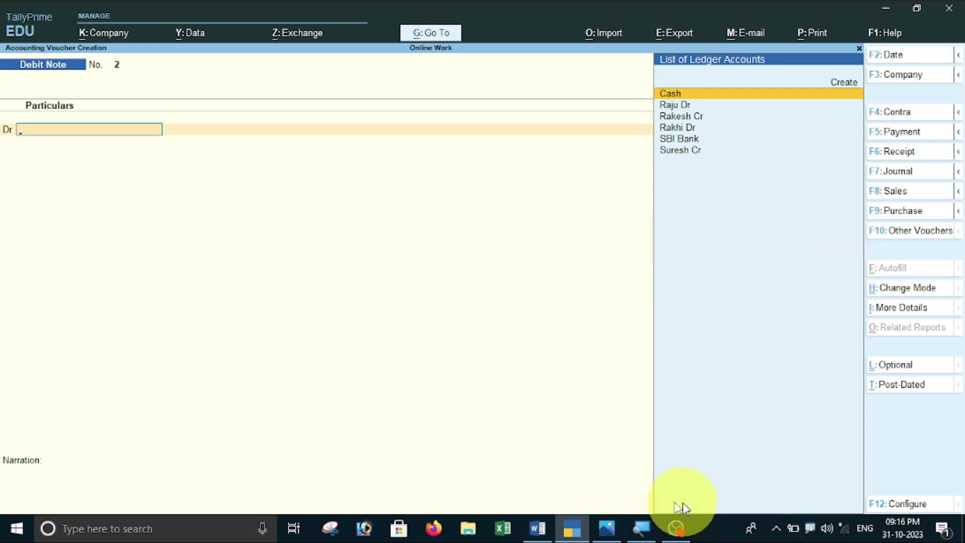
Step: Switch to Word, review the second purchase return example and its stock quantities, and return to TallyPrime
left_click(540, 528)
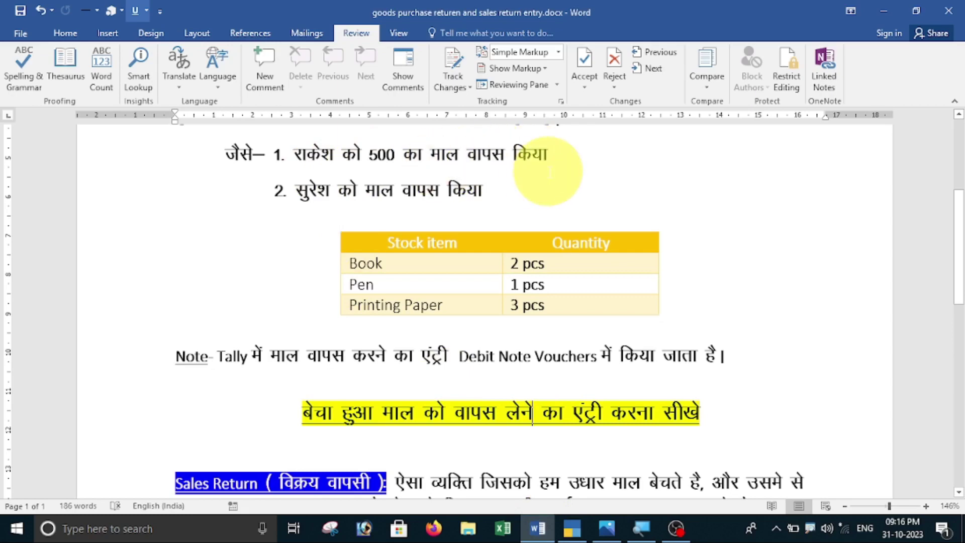
scroll(549, 173, "up", 3)
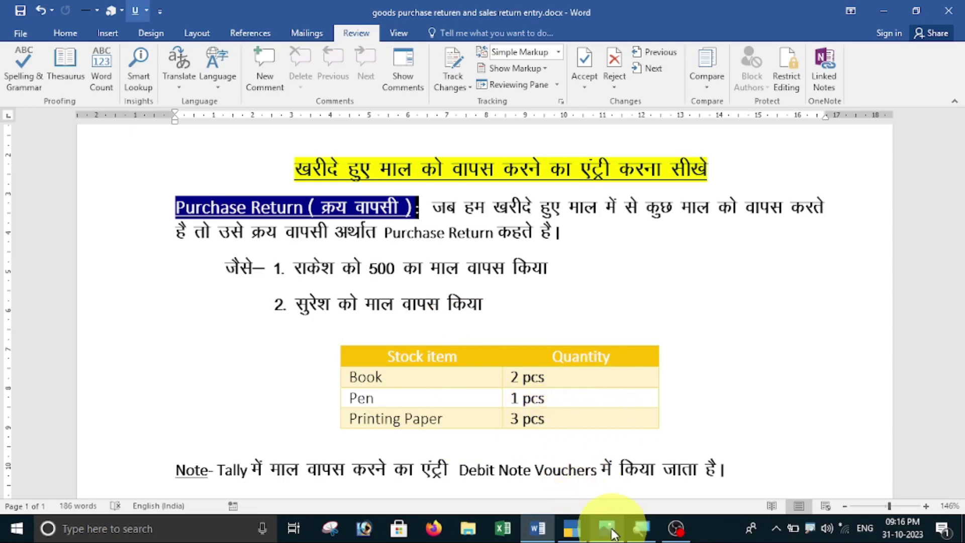
left_click(578, 532)
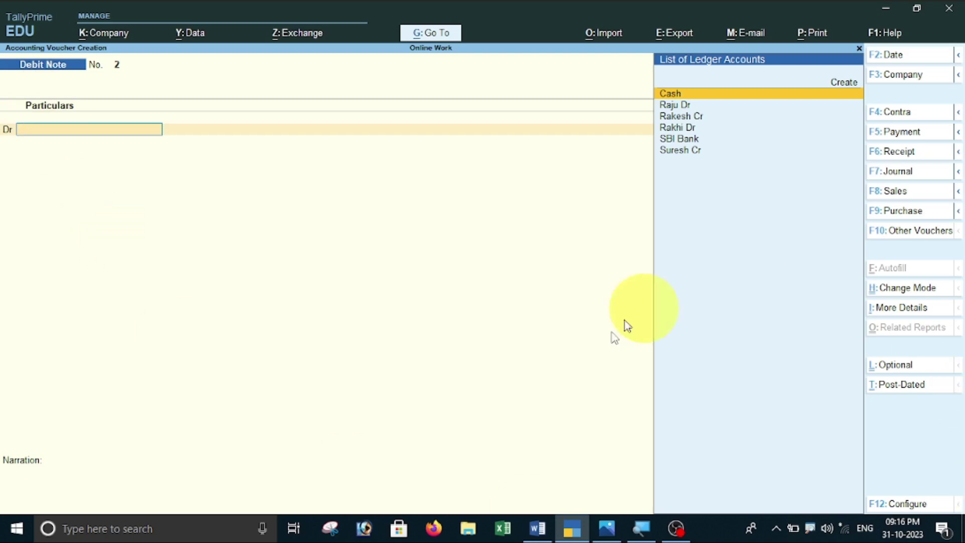
Step: Change the second debit note's voucher mode to Item Invoice
left_click(887, 290)
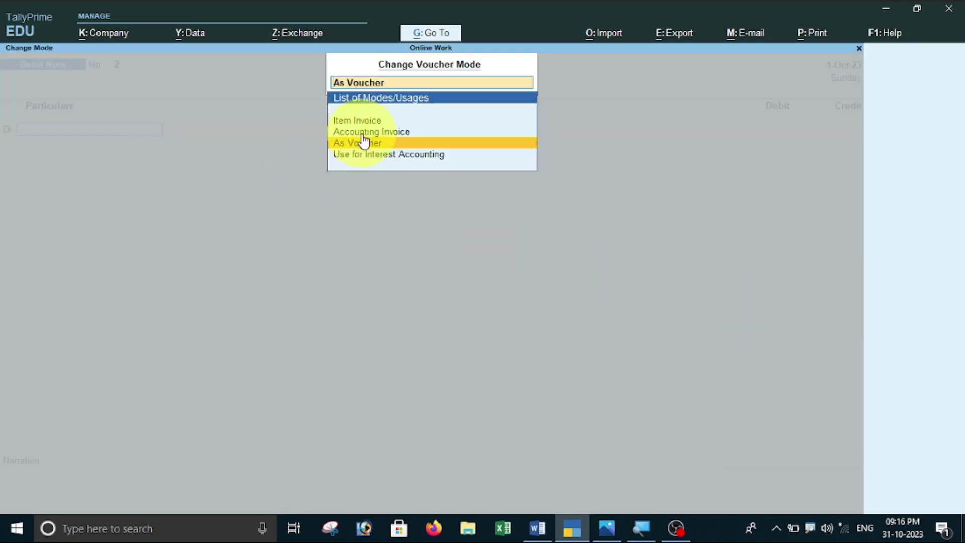
key("Up")
key("Up")
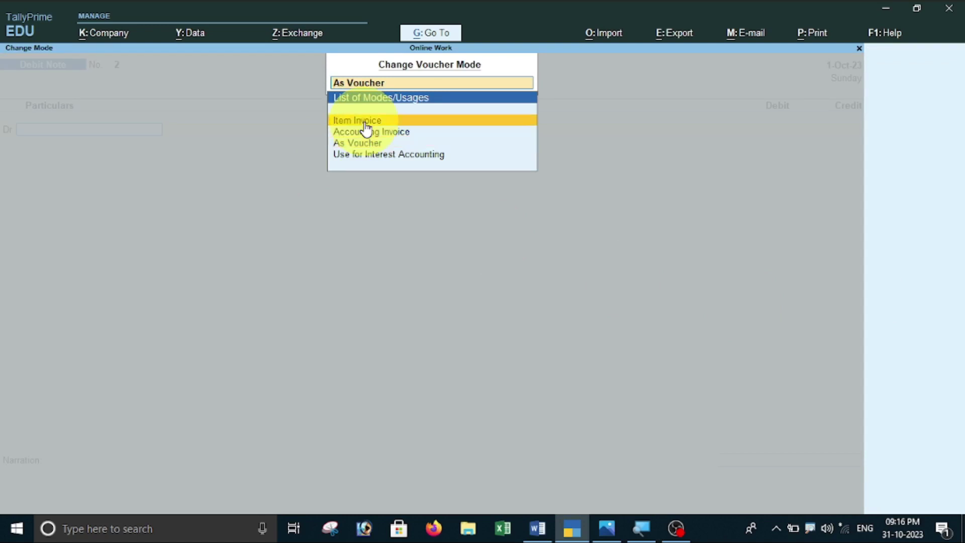
key("Return")
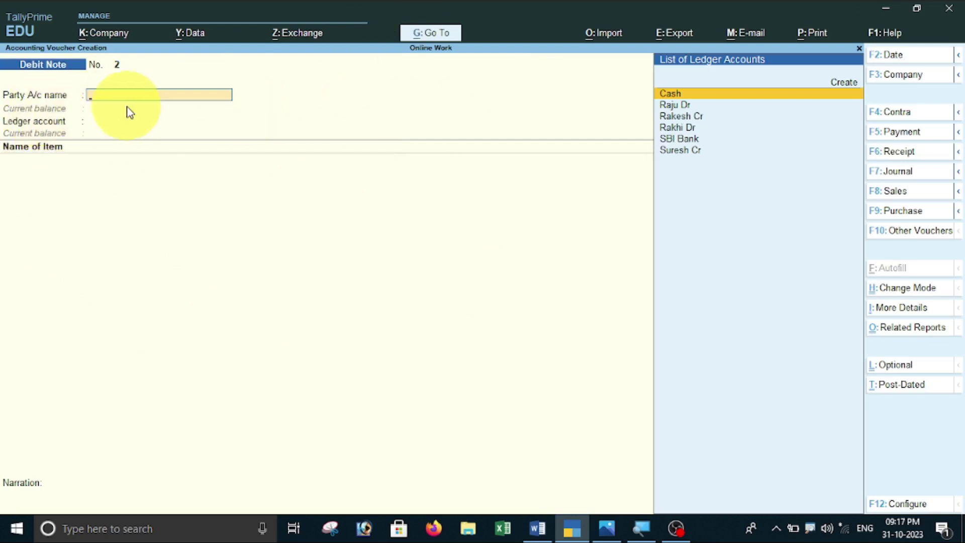
Step: Check the second purchase return example in Word, and select its creditor as the party account in TallyPrime
left_click(537, 527)
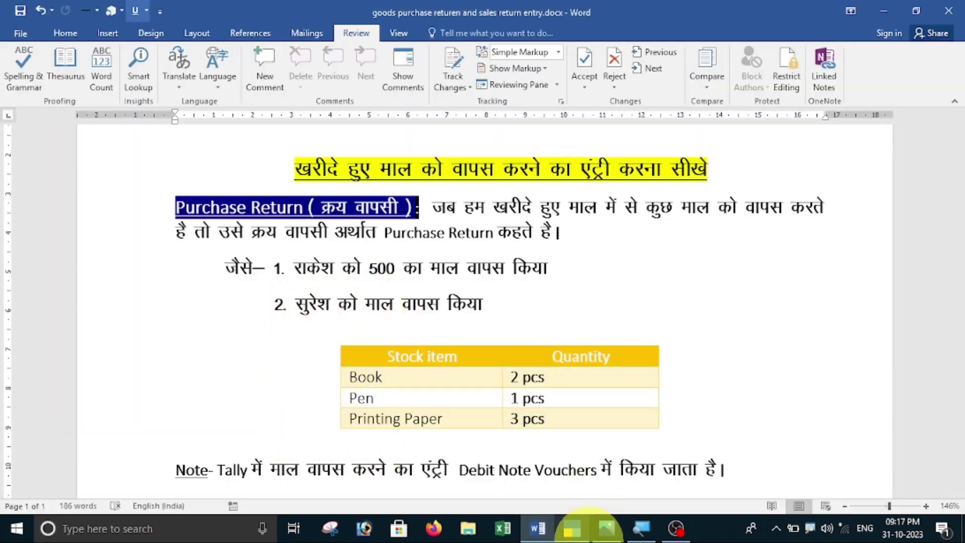
left_click(572, 530)
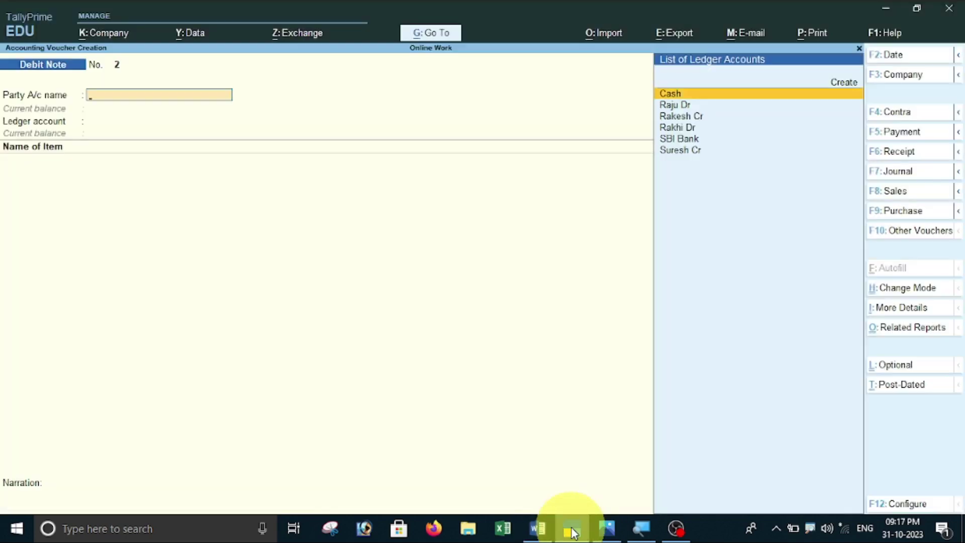
key("Down")
key("Down")
key("Down")
key("Down")
key("Down")
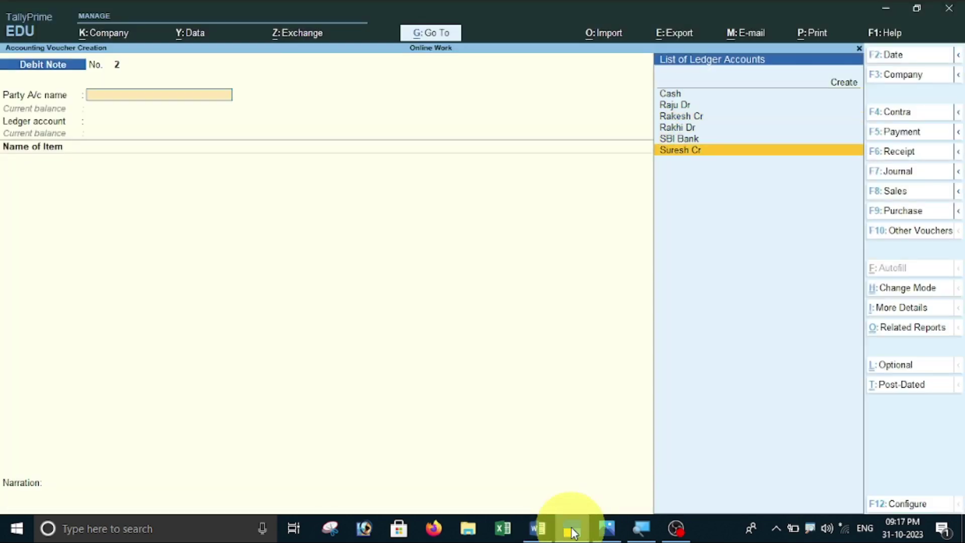
key("Return")
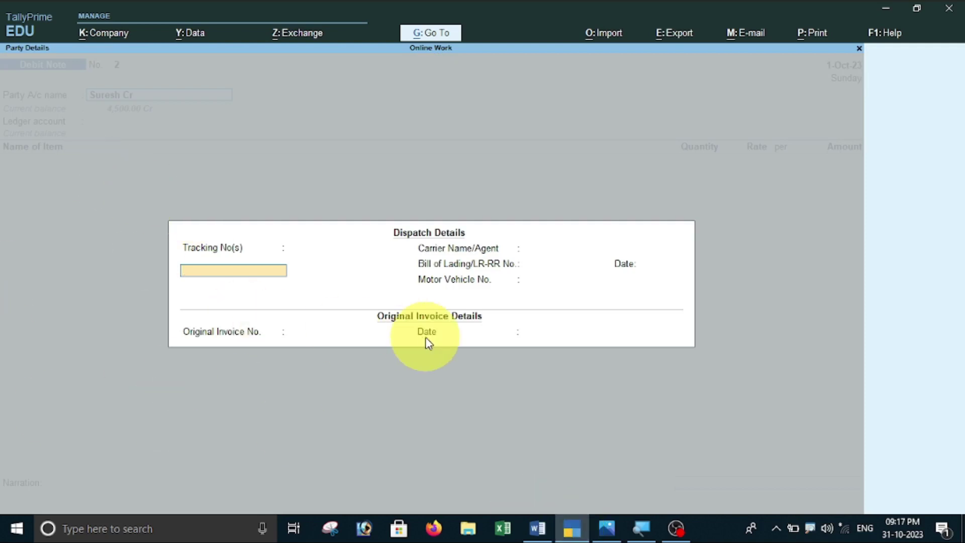
Step: Leave the dispatch and original invoice details blank, and accept the existing party details for the second debit note
key("Return")
key("Return")
key("Return")
key("Return")
key("Return")
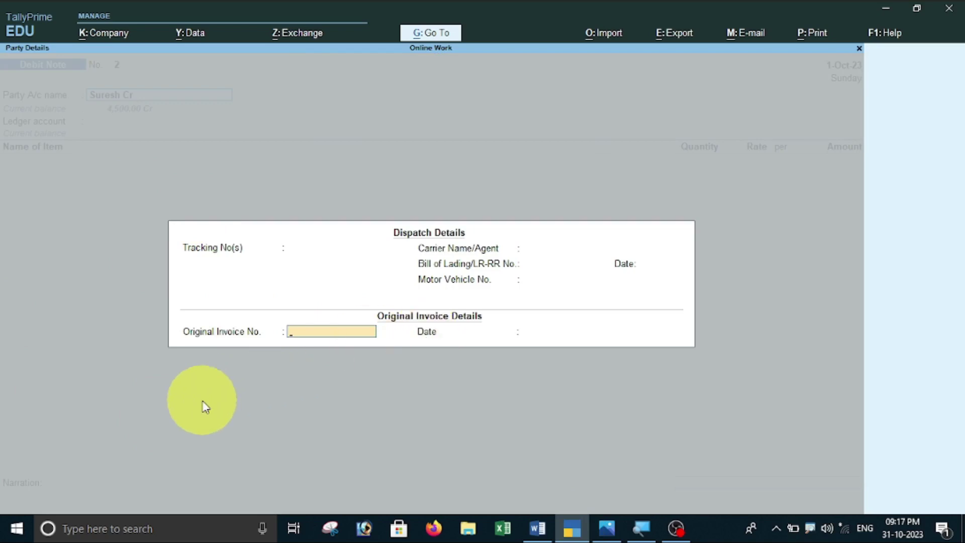
key("Return")
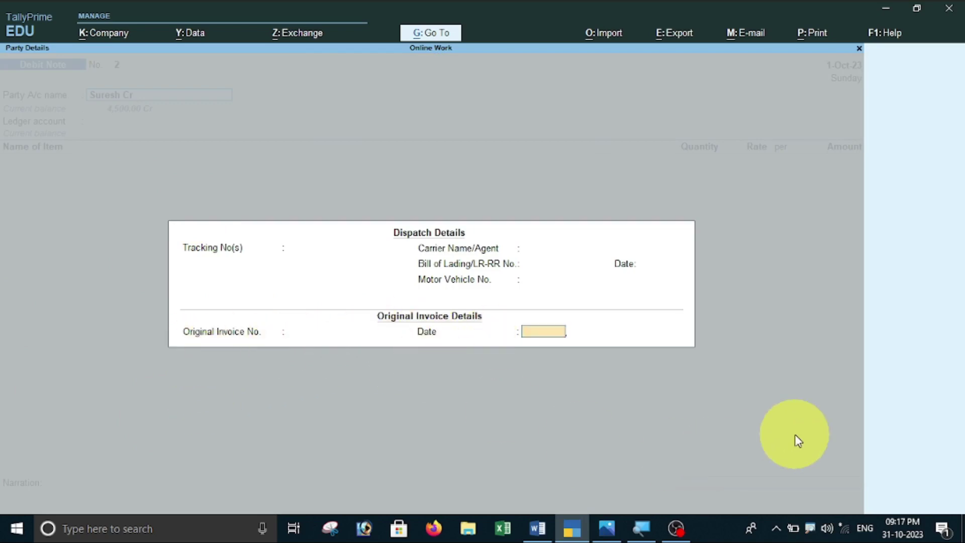
key("Return")
key("Return")
key("Return")
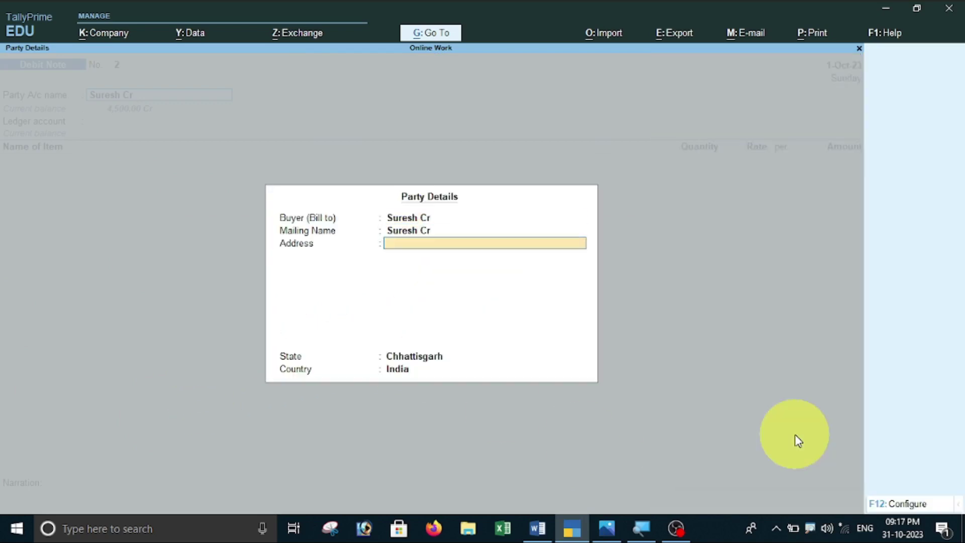
key("Return")
key("Return")
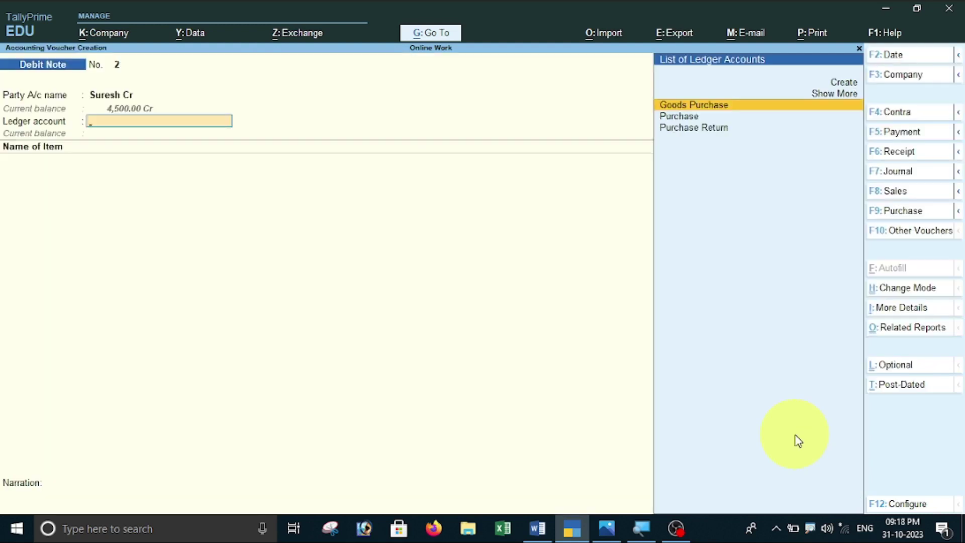
Step: Set the second debit note's ledger account to Purchase Return
key("Down")
key("Down")
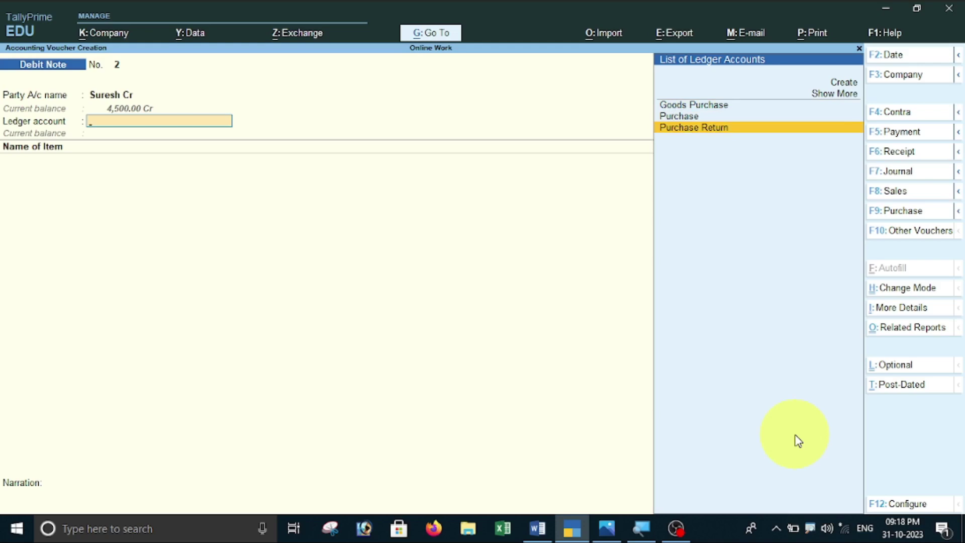
key("Return")
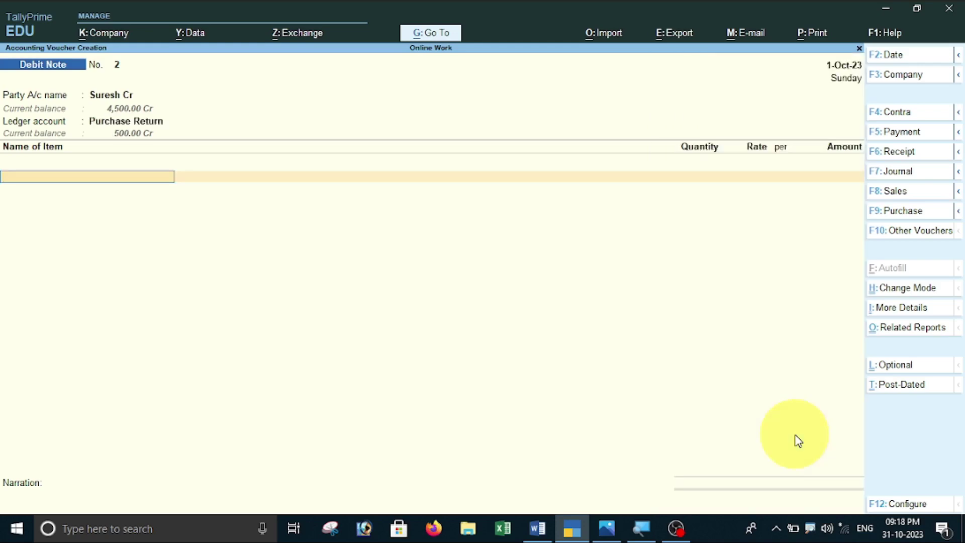
Step: Check the returned items in Word, and add BOOK in TallyPrime with quantity 2 pcs, accepting the 150.00 rate
left_click(538, 527)
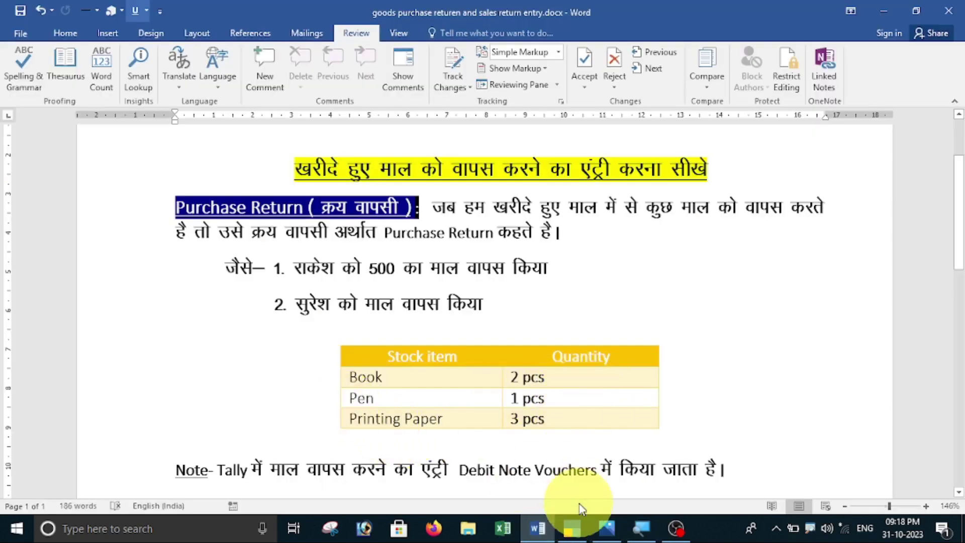
left_click(573, 530)
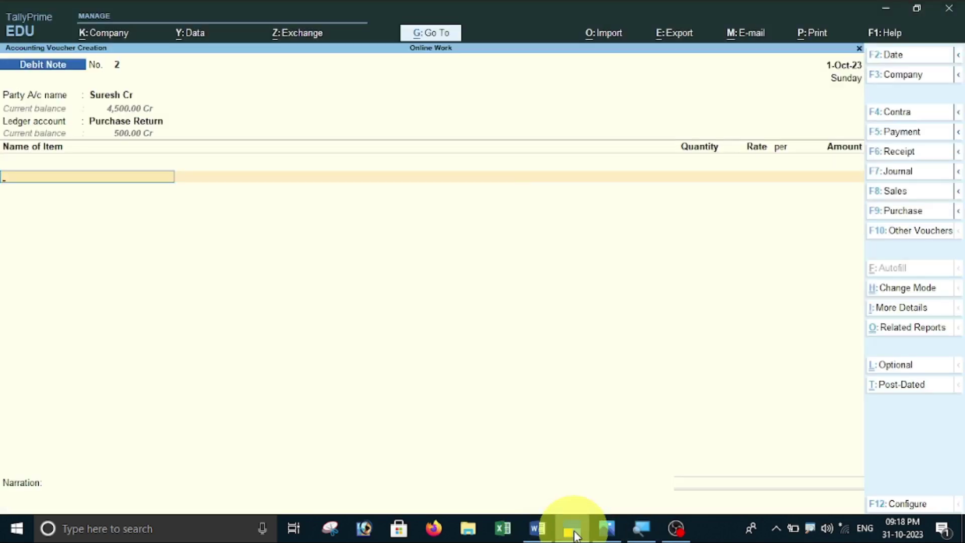
type("B")
key("Return")
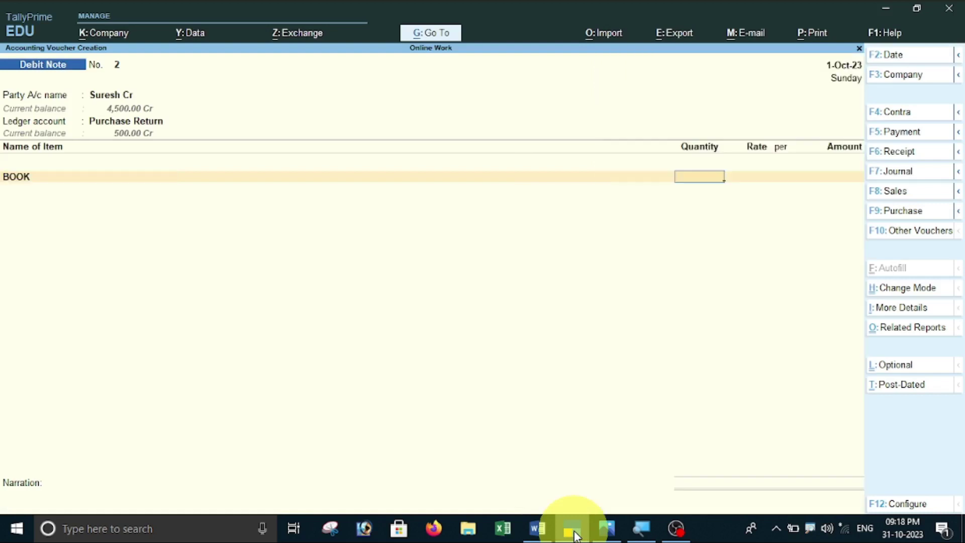
type("2")
key("Return")
left_click(573, 530)
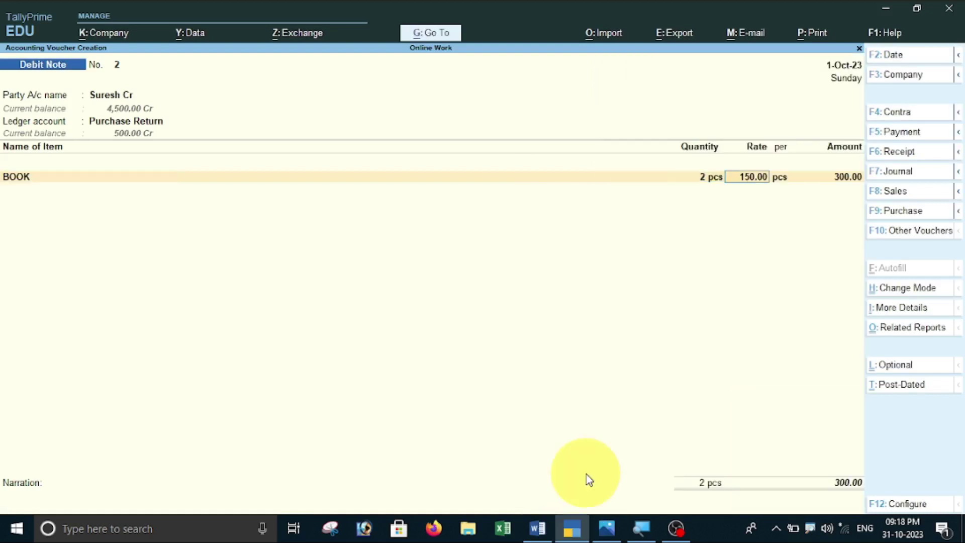
key("Return")
key("Return")
key("Return")
key("Return")
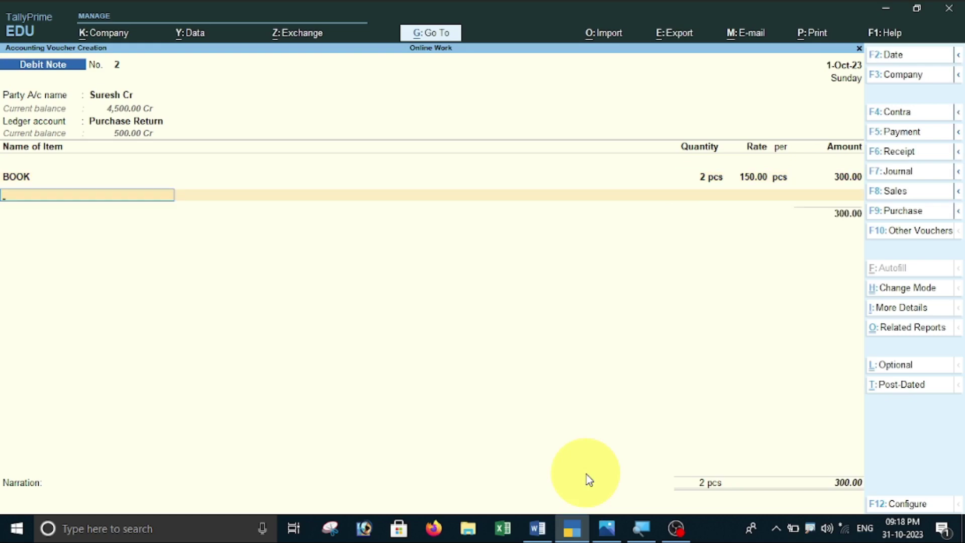
Step: Check the next returned item in Word, and add Pen in TallyPrime with quantity 1 pcs, accepting the 40.00 rate
left_click(536, 530)
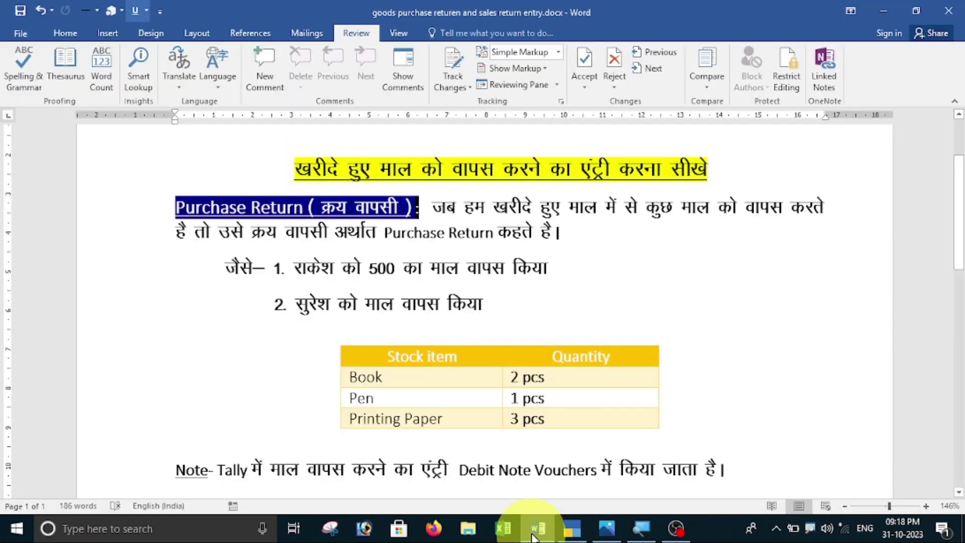
left_click(534, 537)
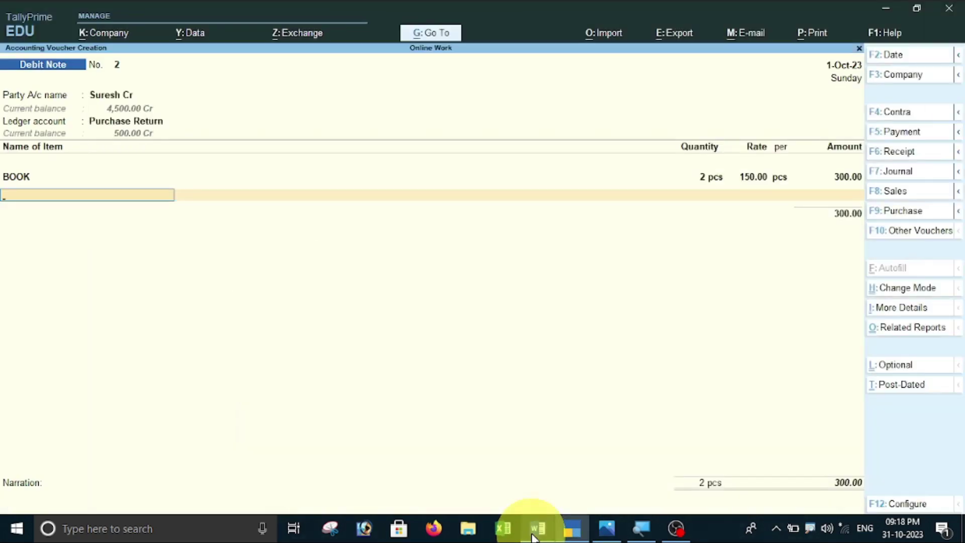
type("P")
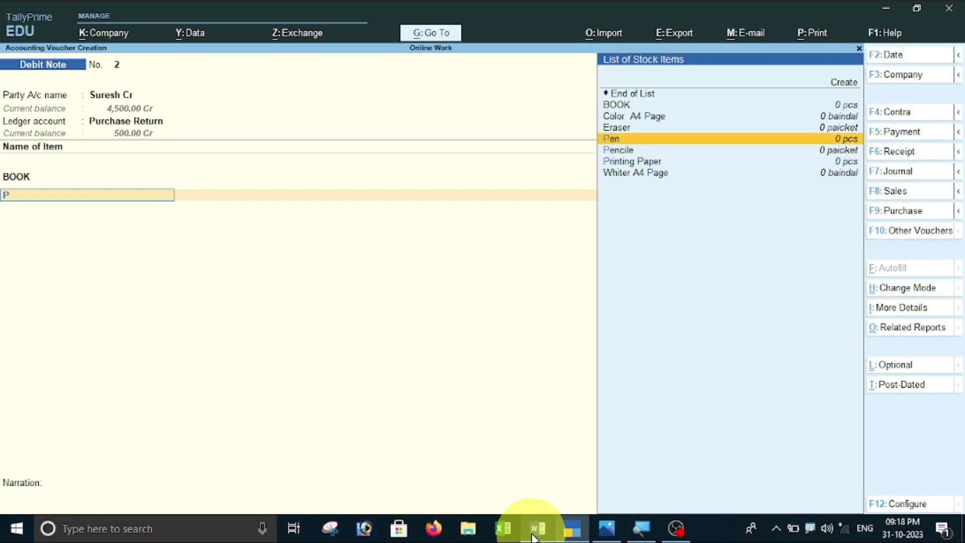
key("Return")
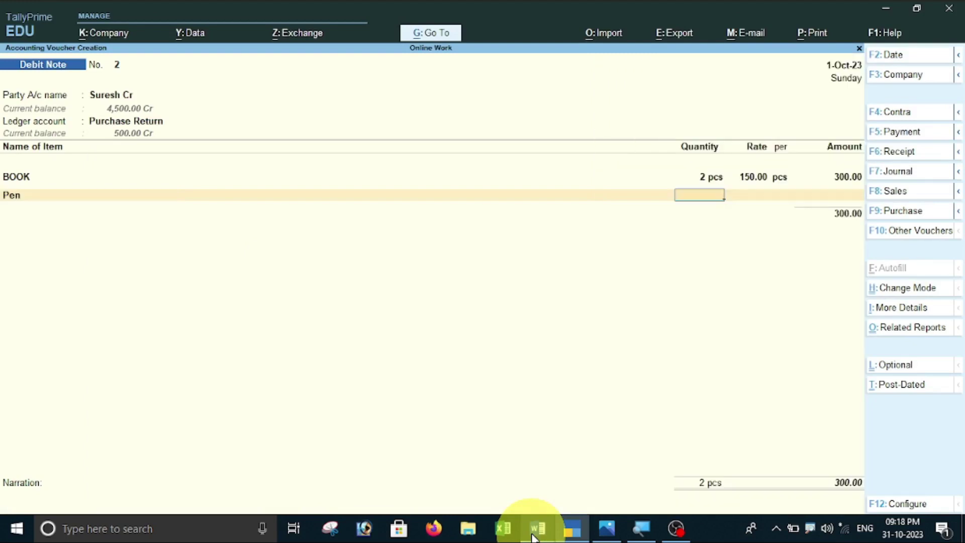
type("1")
key("Return")
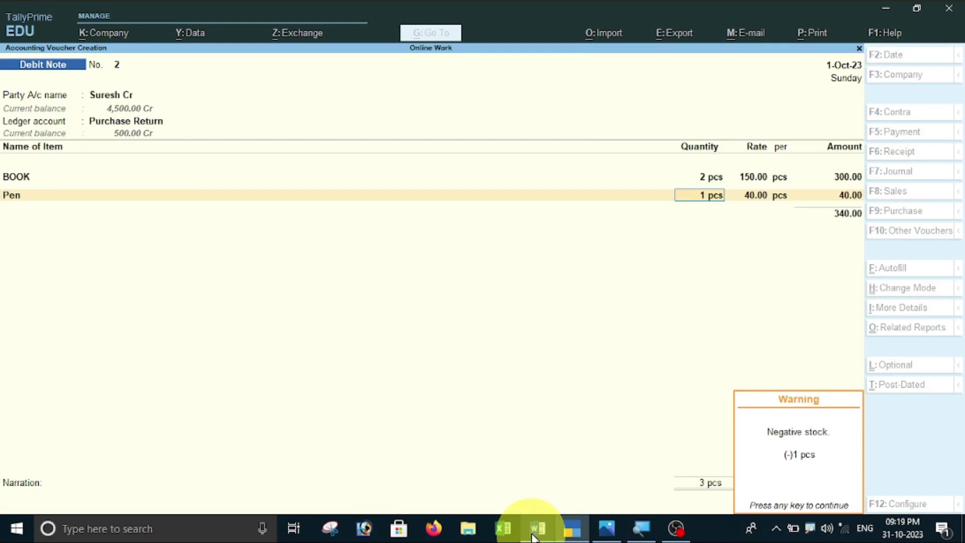
key("Return")
key("Return")
key("Return")
key("Return")
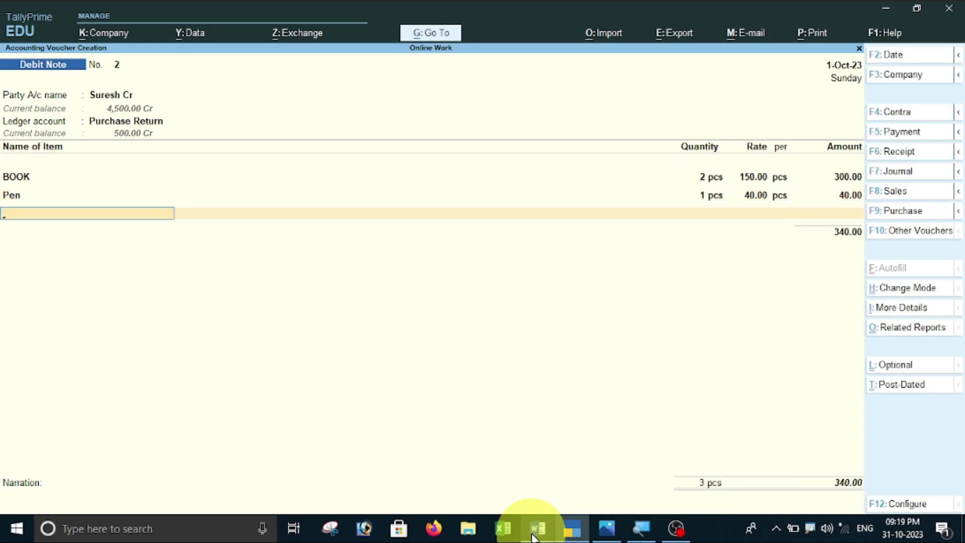
Step: Check the last returned item in Word, and add Printing Paper in TallyPrime with quantity 3 pcs, accepting the 100.00 rate
left_click(537, 528)
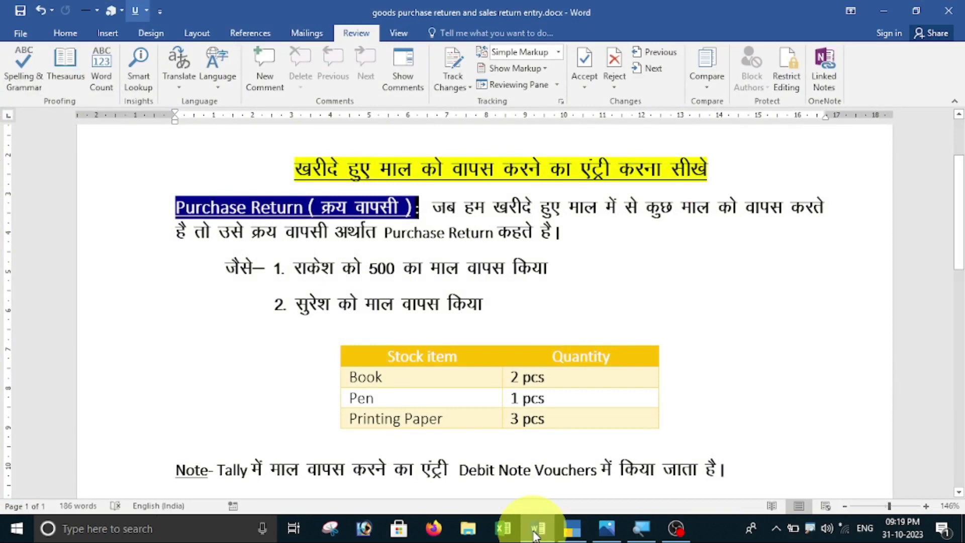
left_click(537, 530)
type("P")
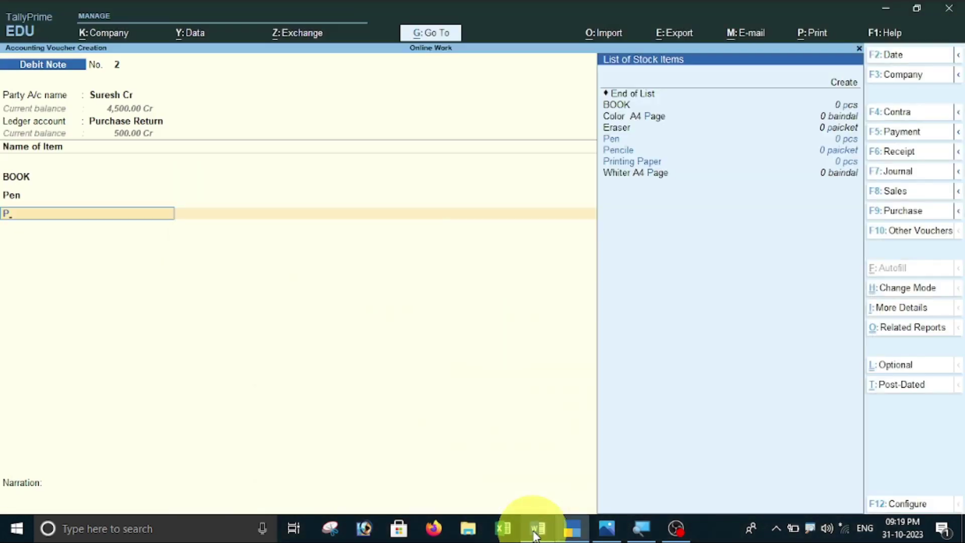
key("Down")
key("Down")
key("Return")
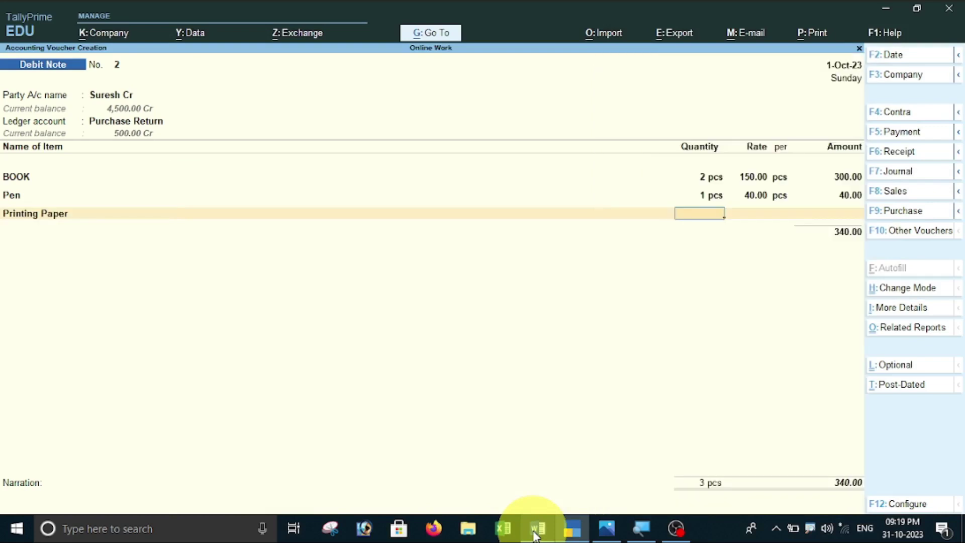
type("3")
key("Return")
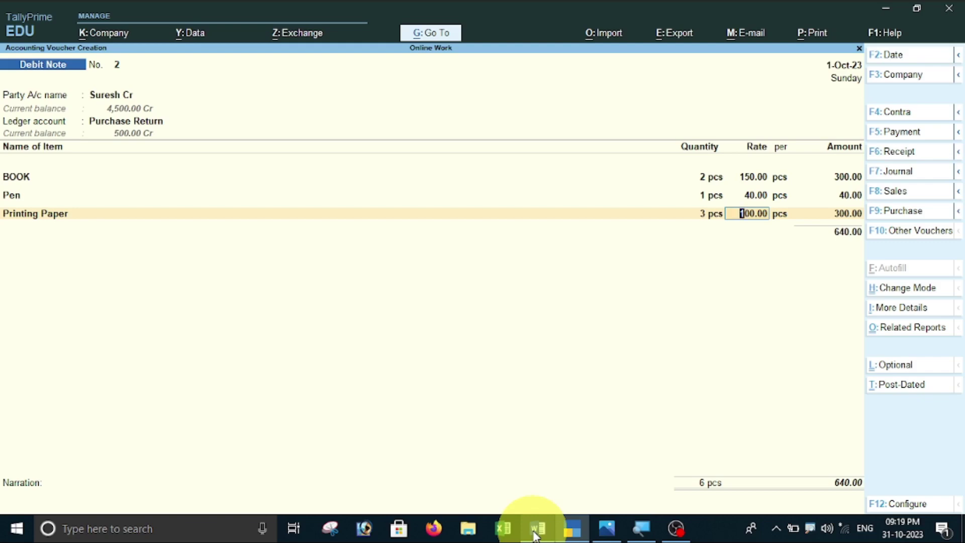
key("Return")
key("Return")
key("Return")
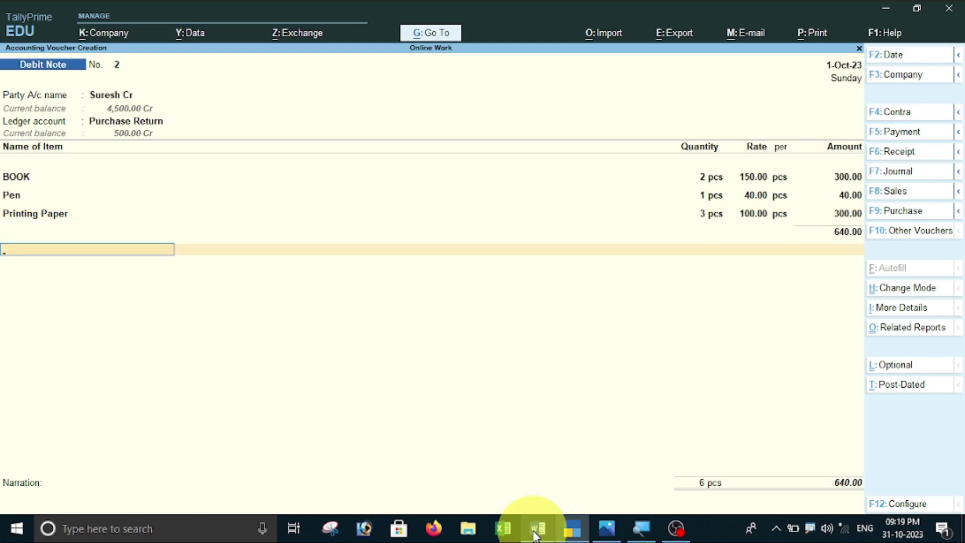
Step: End the debit note's entry list and accept the party's bill-wise details with the Agst Ref reference type
key("Return")
key("Return")
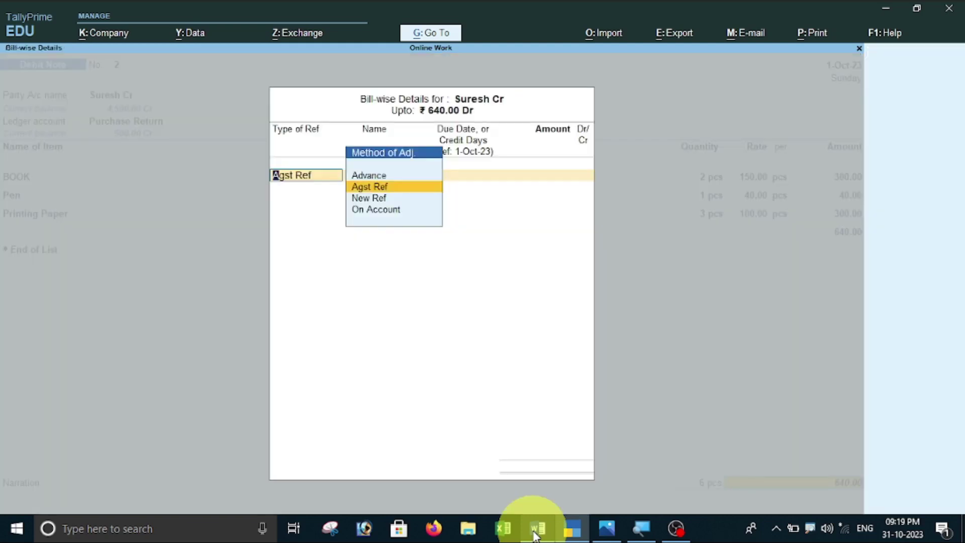
key("Return")
key("Return")
key("Return")
key("Return")
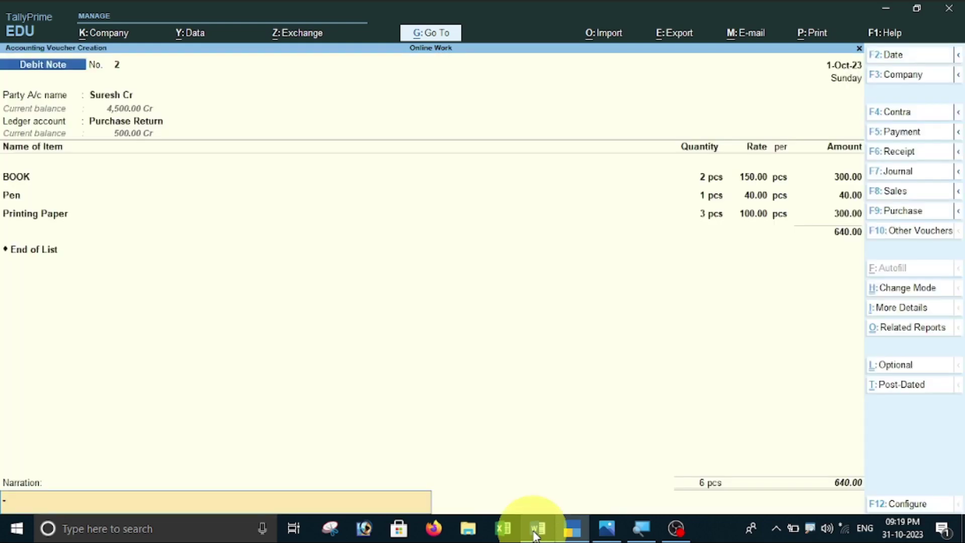
Step: Enter a narration stating the goods return to the creditor's company, and save the second debit note
type("goods return to suresh company")
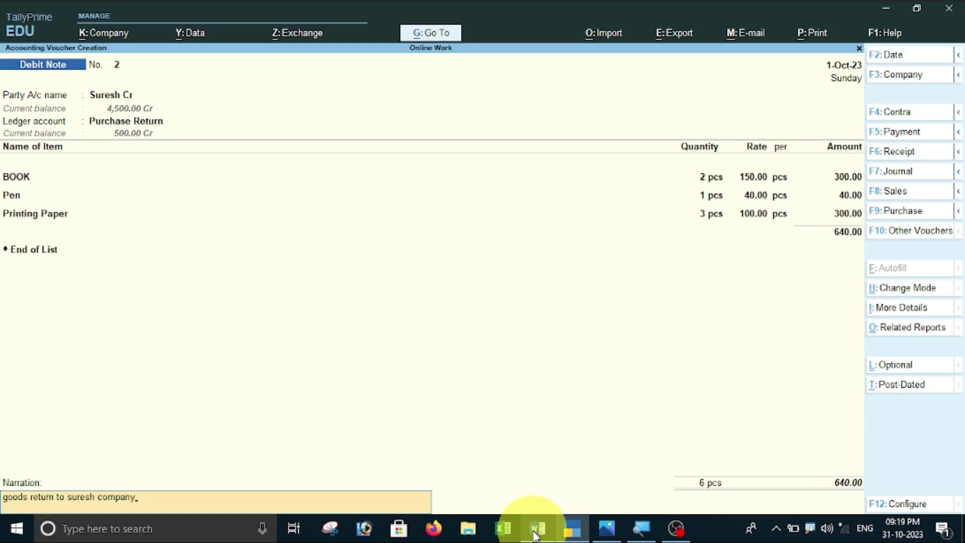
key("Return")
key("Return")
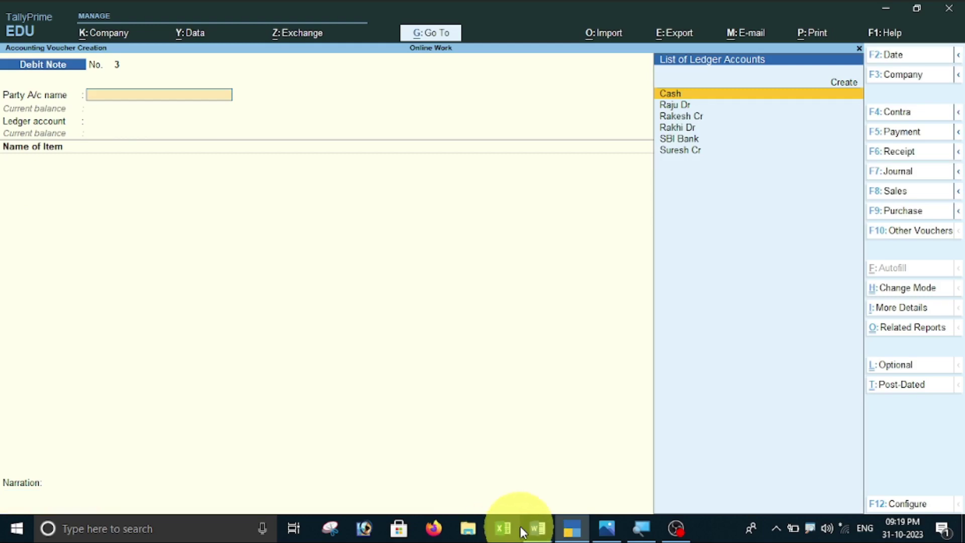
Step: Switch to Word and review the purchase return examples, the sales return definition and examples, and the Credit Note guidance
left_click(534, 528)
scroll(322, 274, "down", 5)
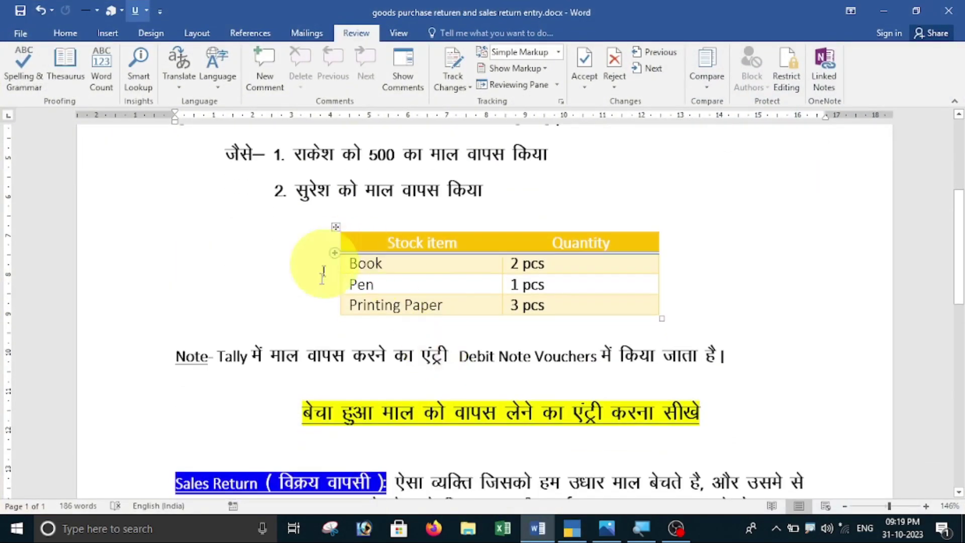
scroll(322, 274, "up", 3)
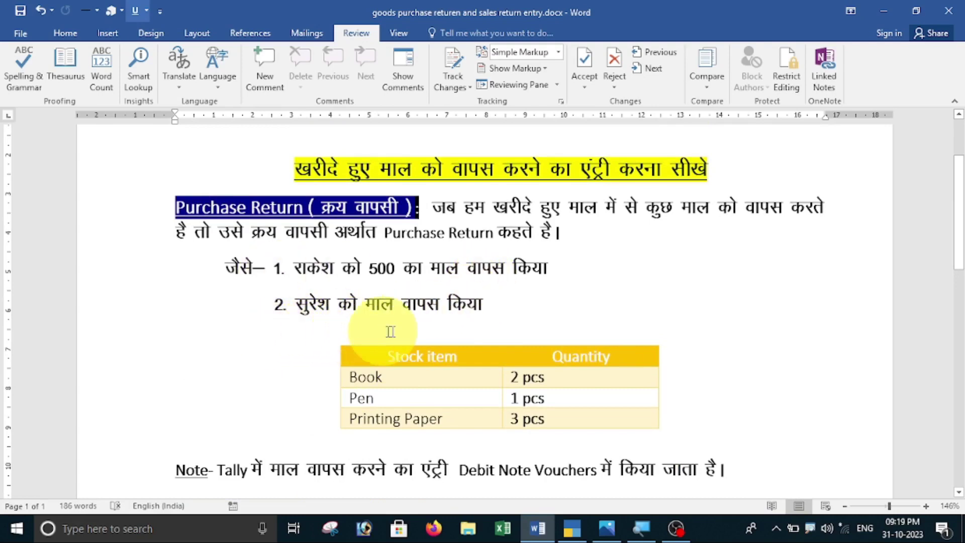
scroll(458, 343, "down", 5)
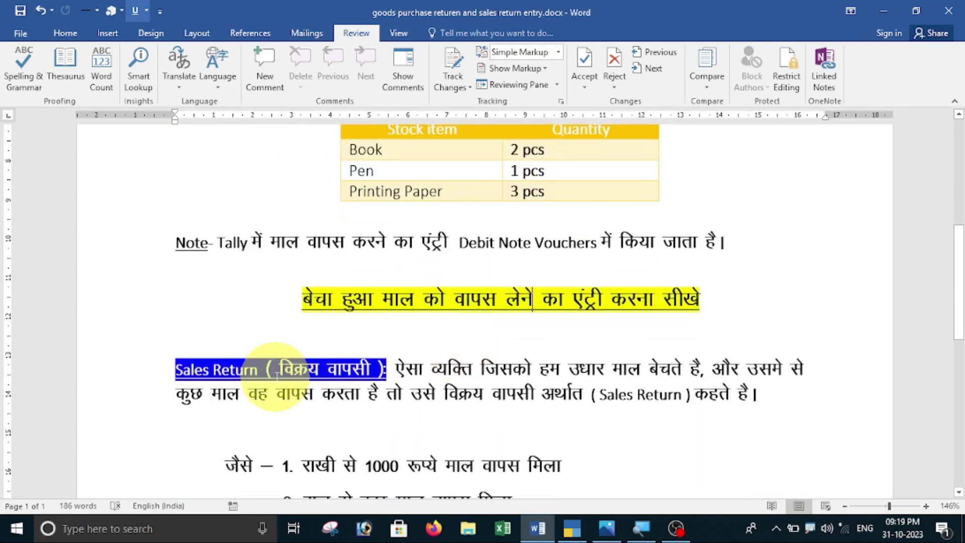
scroll(321, 370, "down", 3)
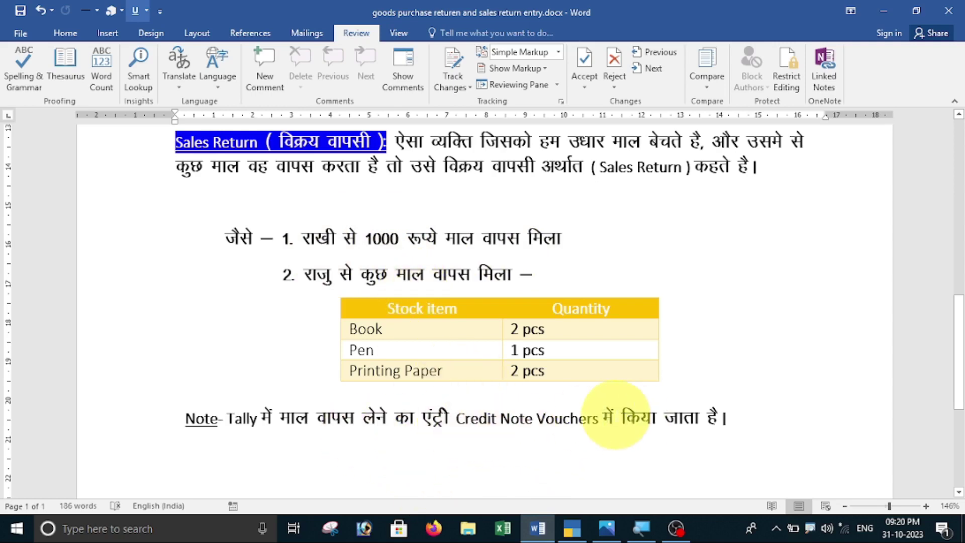
Step: Return to TallyPrime and change the voucher type from Debit Note to Credit Note
left_click(572, 528)
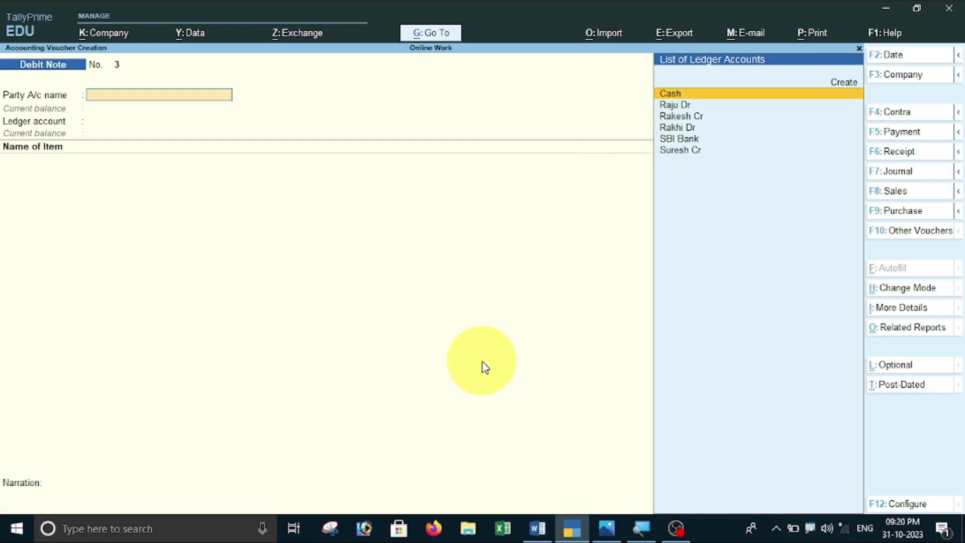
key("alt")
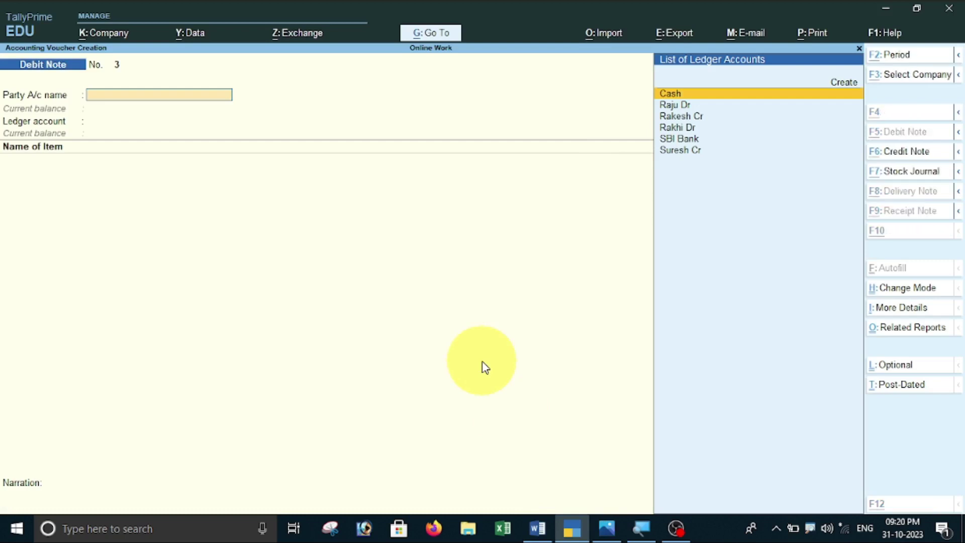
key("alt+F6")
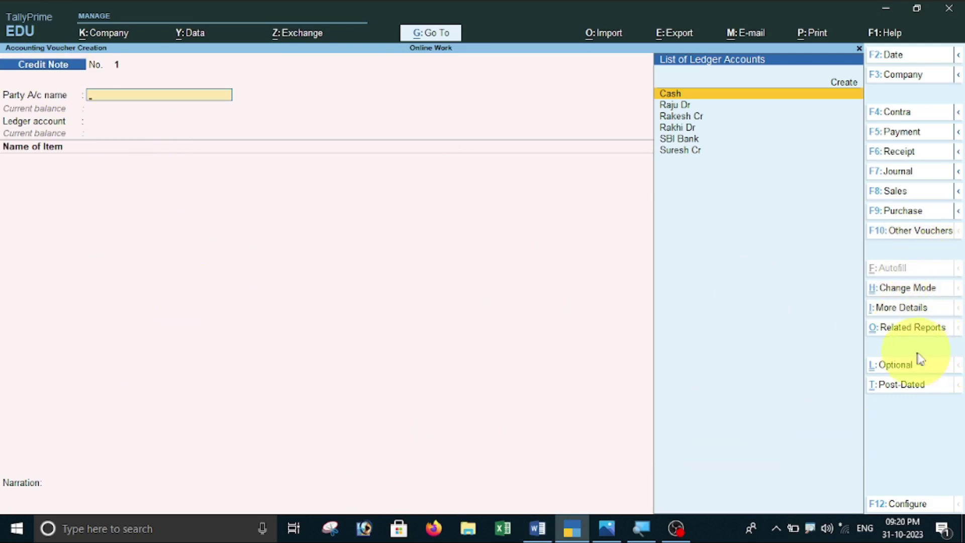
Step: Change the first credit note's voucher mode to As Voucher
left_click(885, 291)
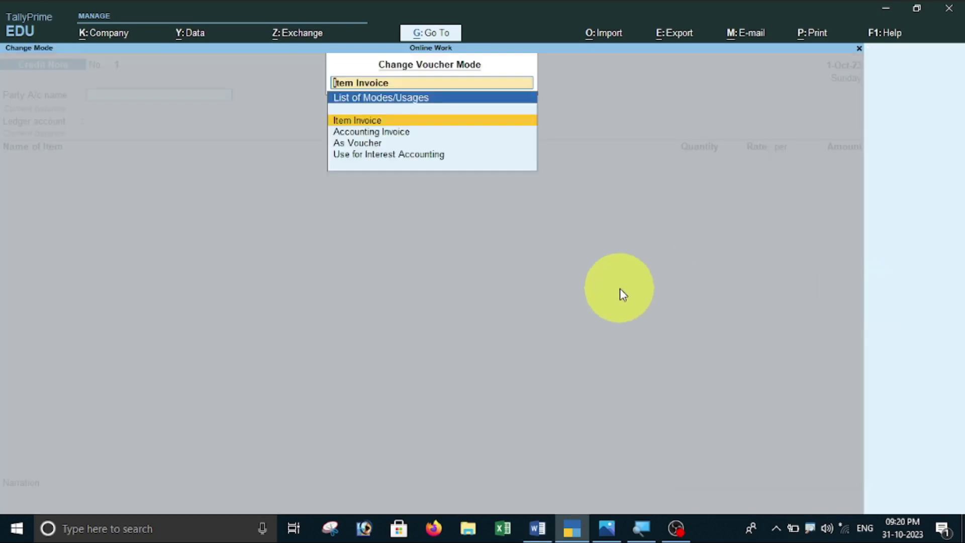
key("Down")
key("Down")
key("Return")
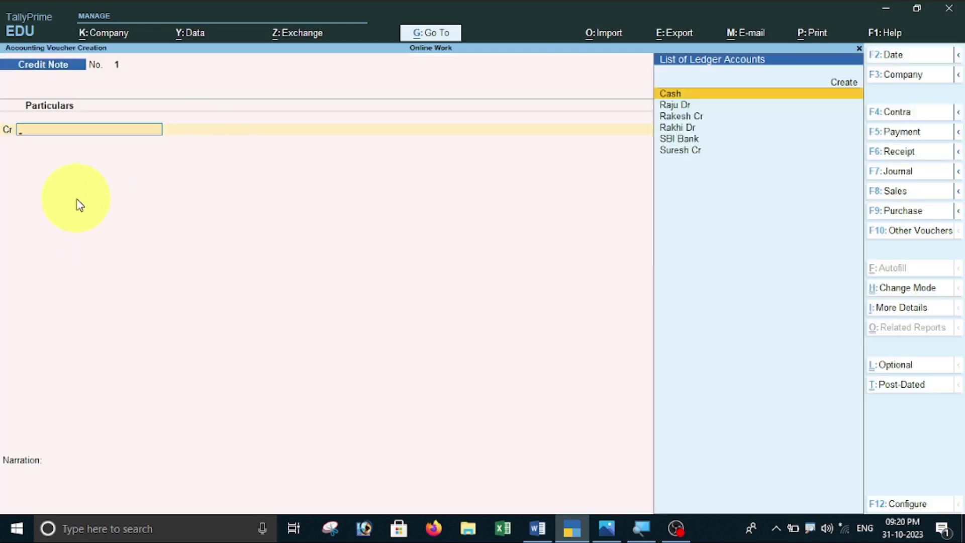
Step: Review the sales return examples in Word and the debit and credit rules in Photos, and return to TallyPrime
left_click(539, 529)
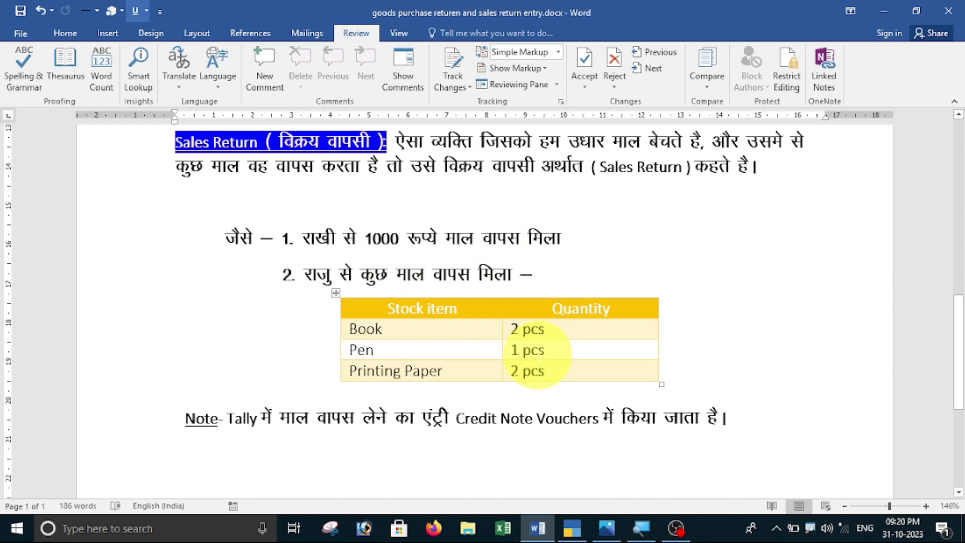
left_click(607, 528)
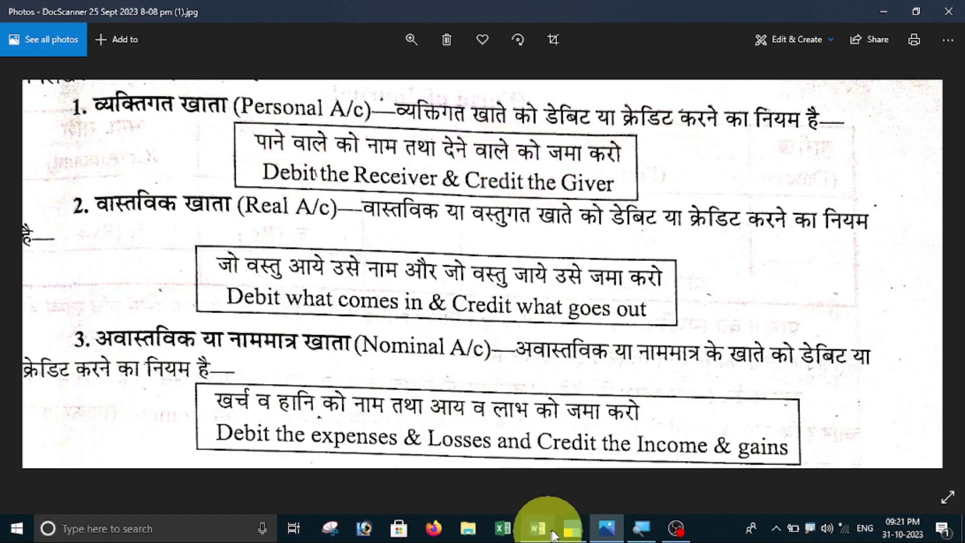
left_click(576, 530)
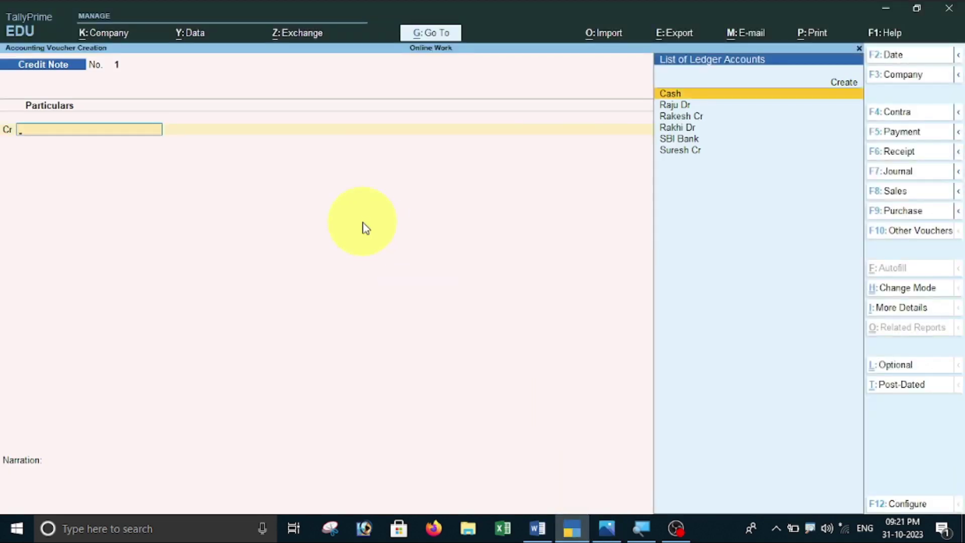
Step: Select the debtor named in the first sales return example as the credited ledger of the first credit note
key("Down")
key("Down")
key("Down")
key("Up")
key("Up")
key("Down")
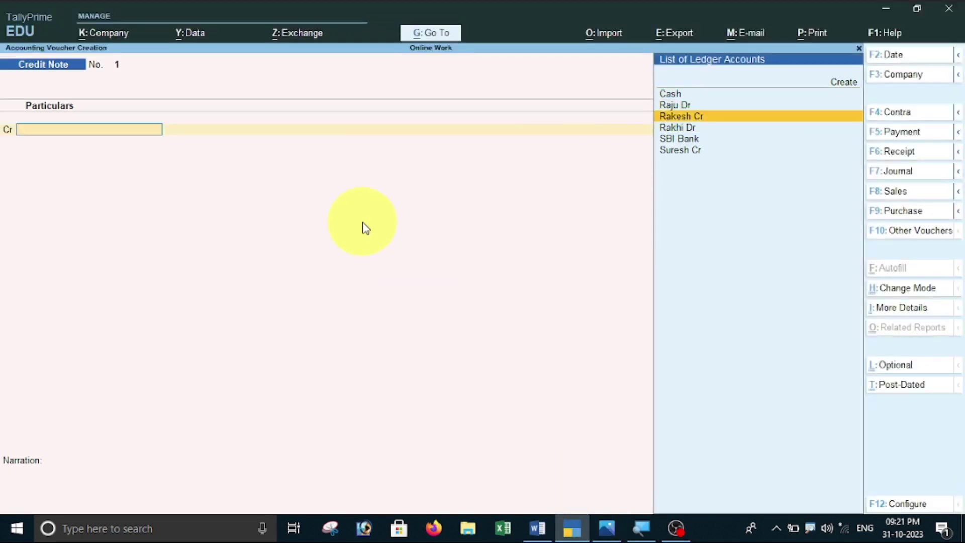
key("Down")
key("Return")
Step: Leave the receipt and original invoice details blank and accept the debtor's default party details
key("Return")
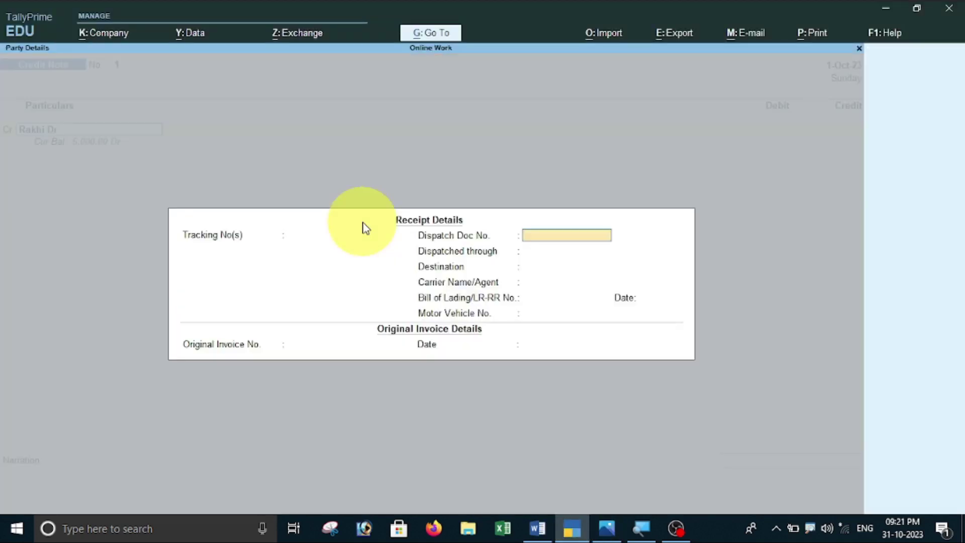
key("Return")
key("Return")
key("Return")
key("Return")
key("Return")
key("Return")
key("Return")
key("Return")
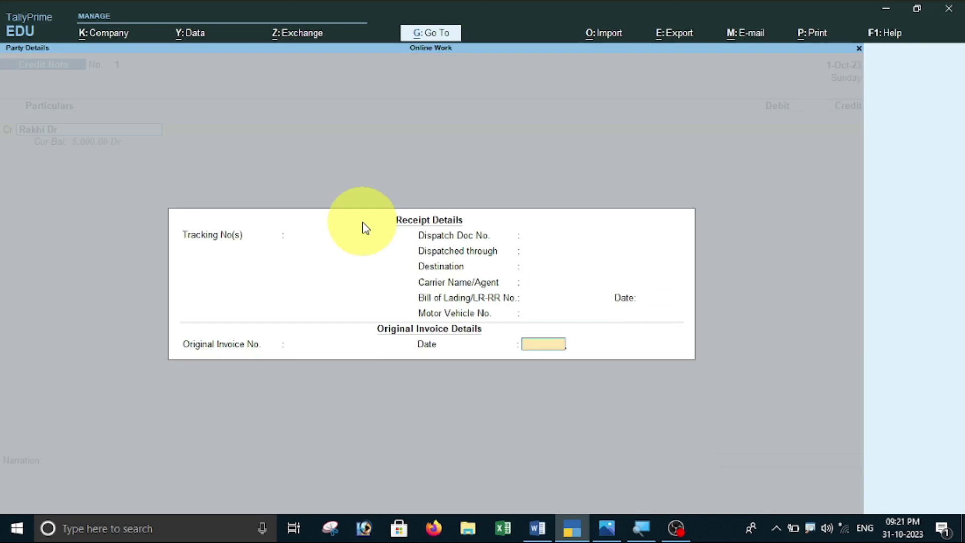
key("Return")
key("Return")
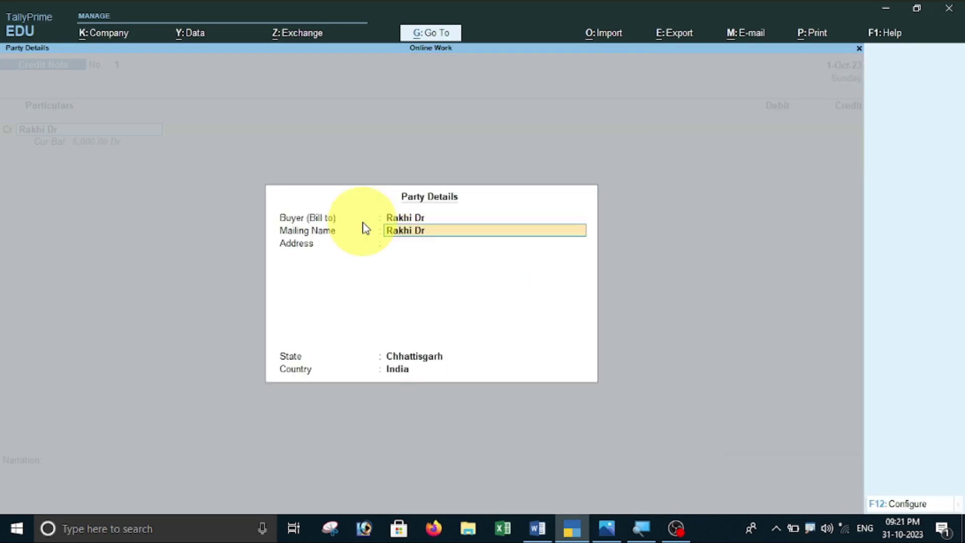
key("Return")
key("Return")
key("Return")
key("Return")
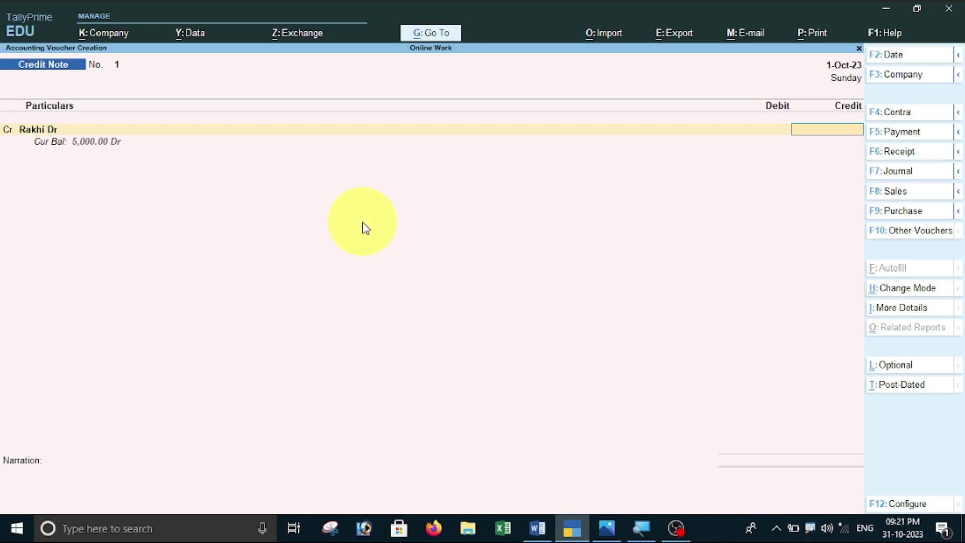
Step: Credit 1,000 to the debtor and allocate the full amount as Agst Ref to bill 4
type("1,000")
key("Return")
key("Return")
key("Return")
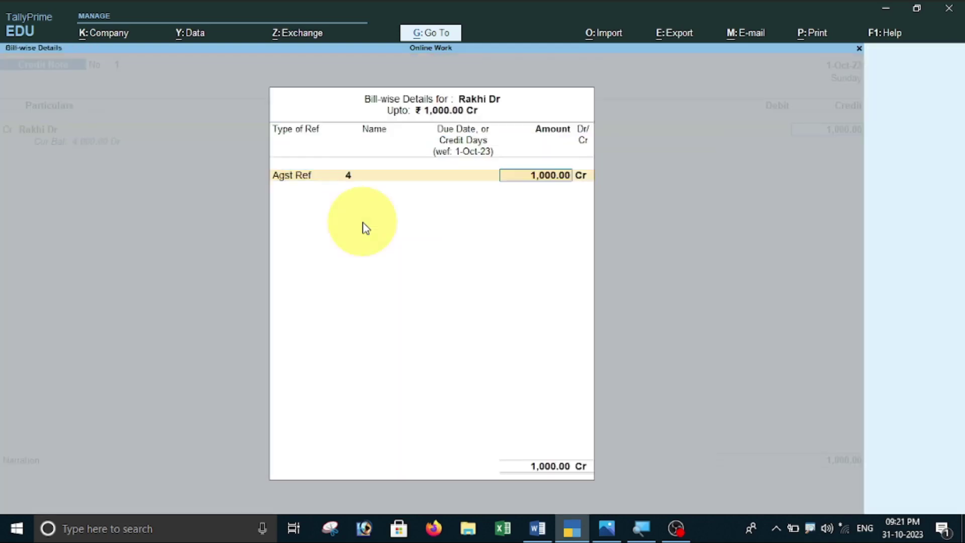
key("Return")
key("Return")
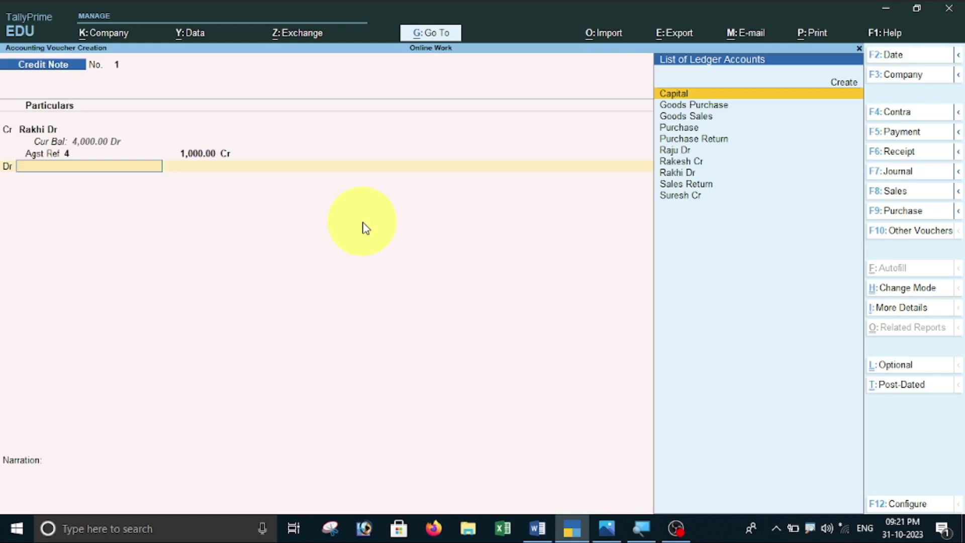
Step: Debit the Sales Return ledger with 1,000.00 in the first credit note
key("Down")
key("Down")
key("Down")
key("Down")
key("Down")
key("Down")
key("Down")
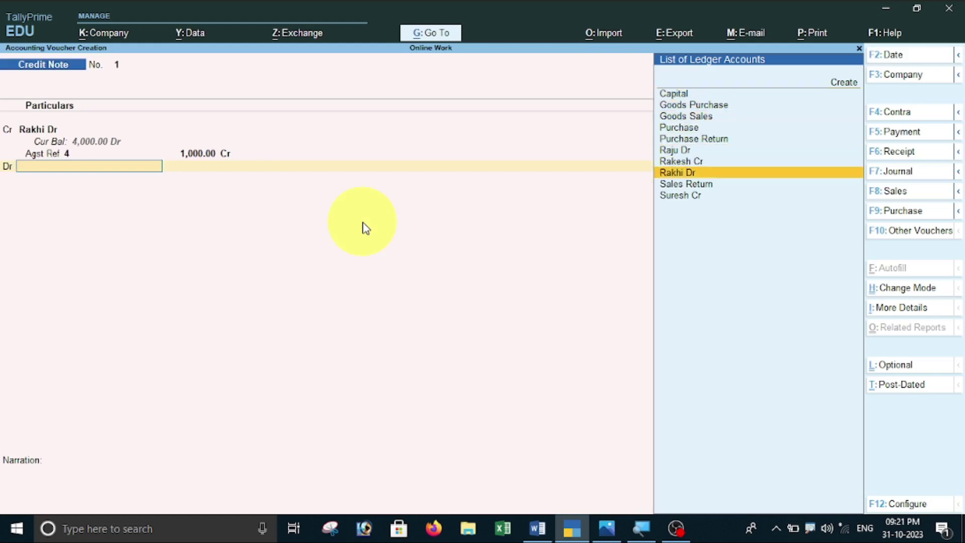
key("Down")
key("Return")
key("Return")
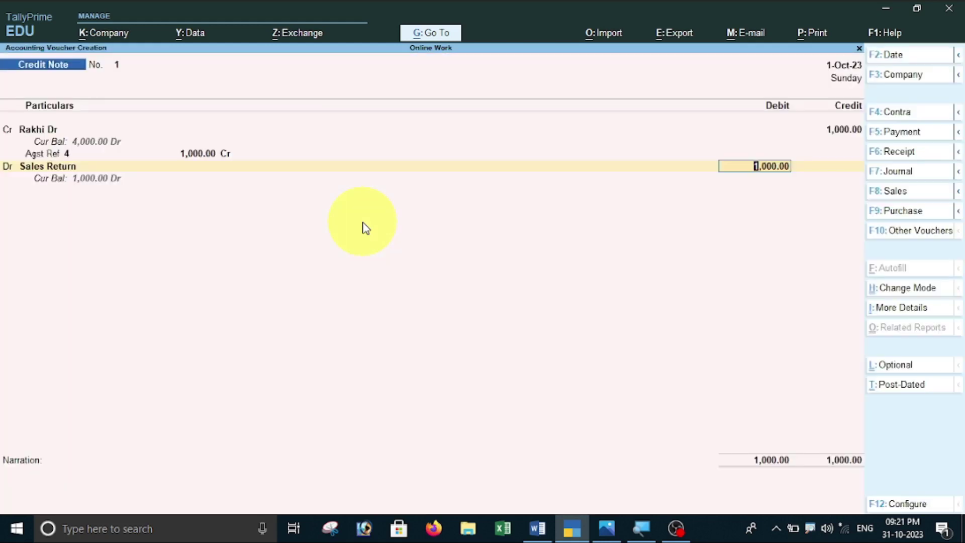
key("Return")
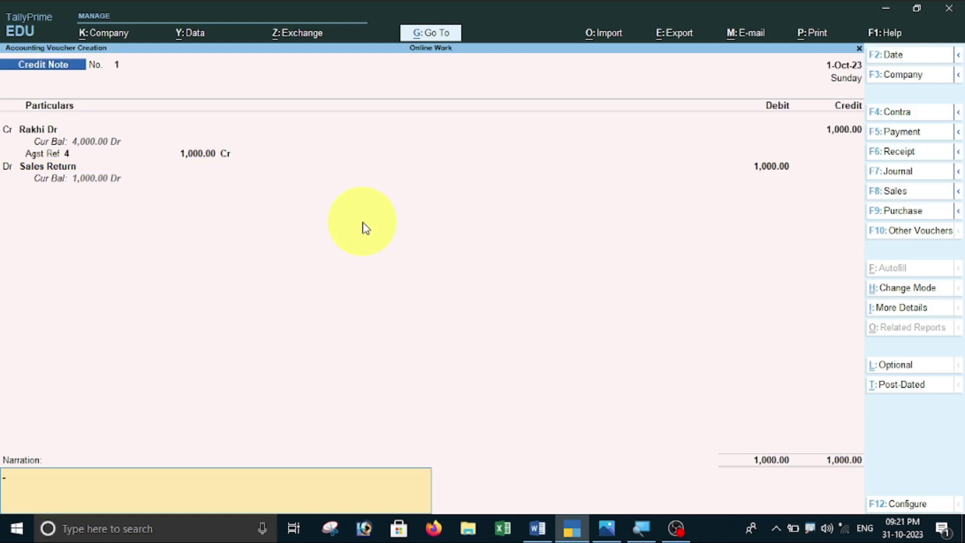
Step: Enter the narration "goods receive to" followed by the debtor's name, and save the first credit note
type("goods re")
key("BackSpace")
key("BackSpace")
type("receive to rakhi")
key("Return")
key("Return")
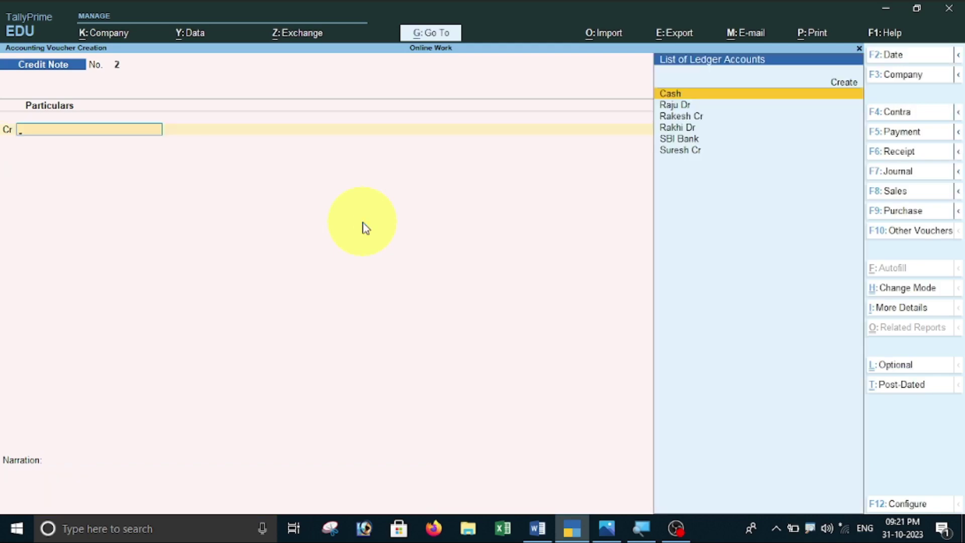
Step: Check the second sales return example in Word, and change the second credit note's voucher mode to Item Invoice
left_click(545, 534)
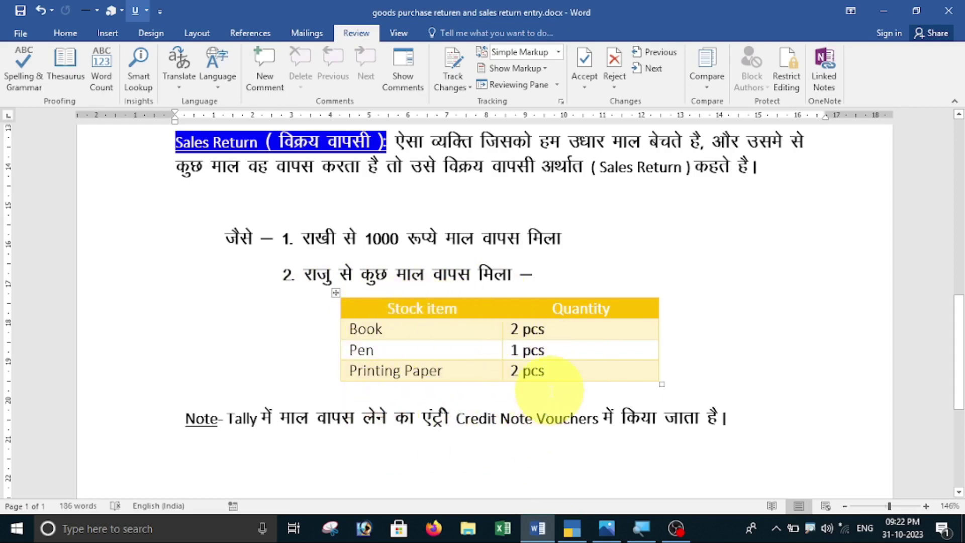
left_click(571, 528)
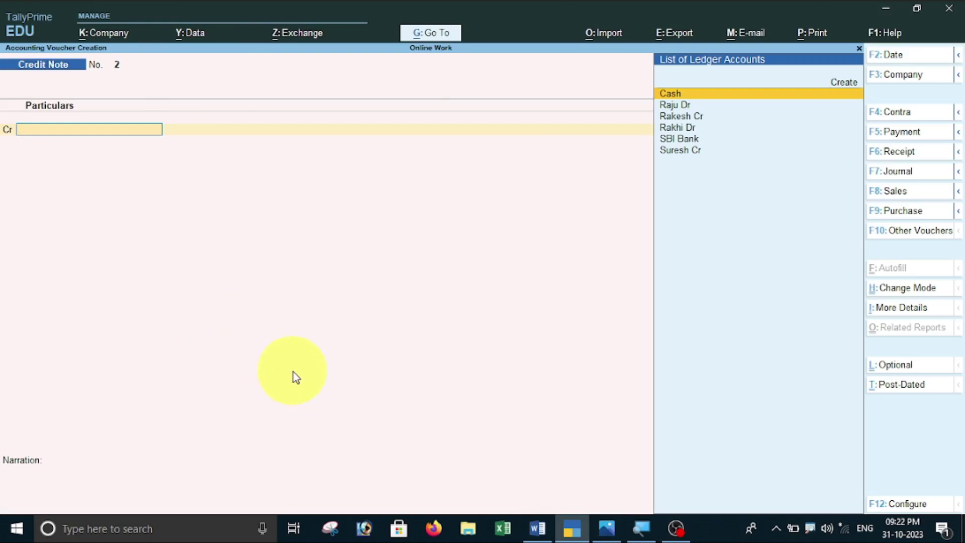
left_click(913, 289)
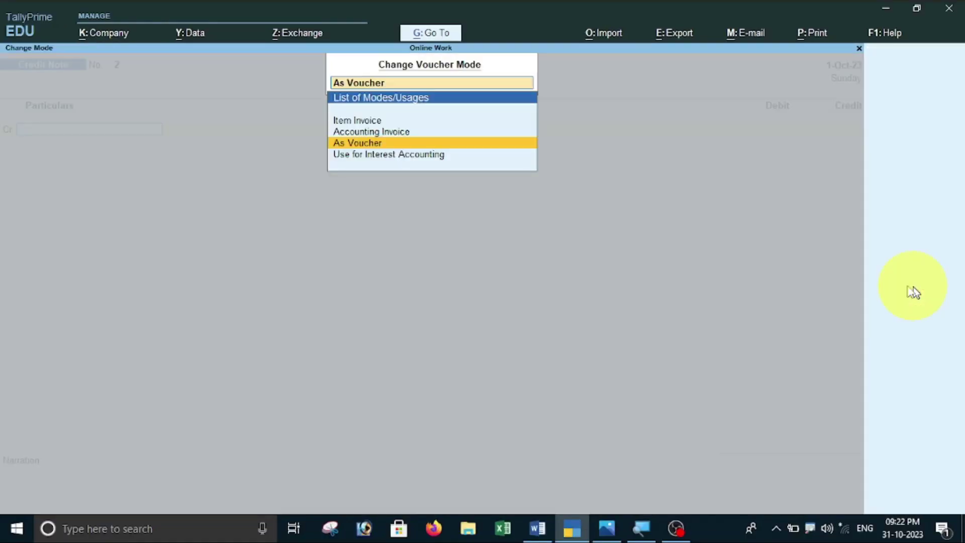
key("Up")
key("Up")
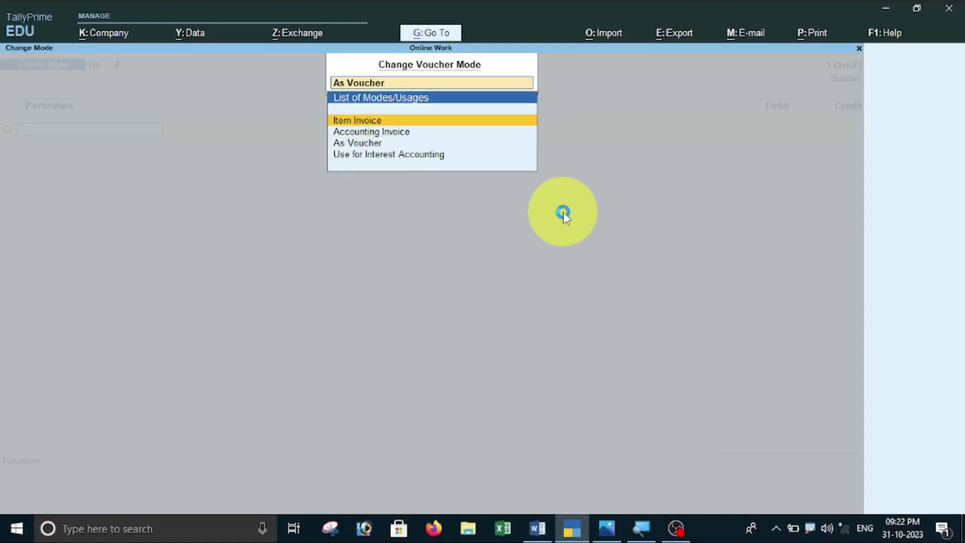
key("Return")
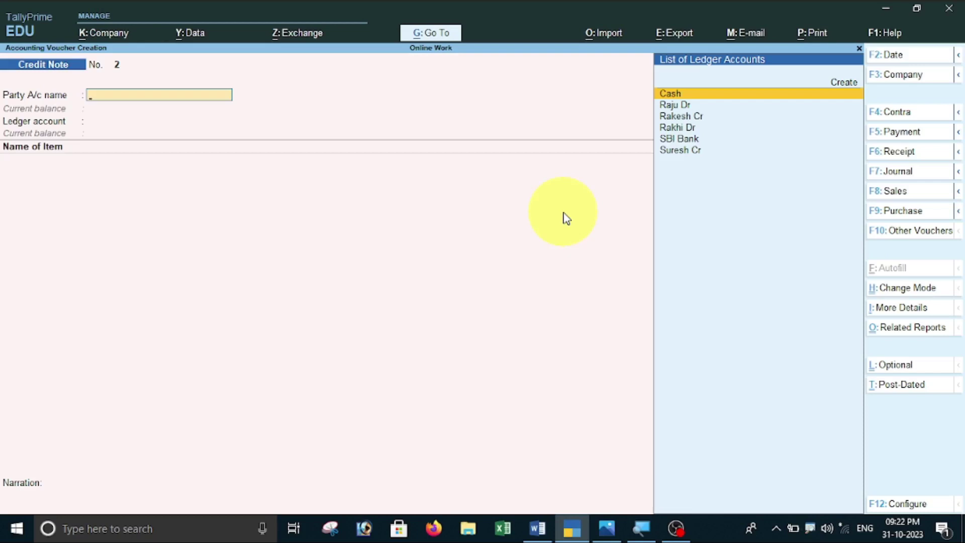
Step: Recheck the second sales return example in Word and select its debtor as the credit note's party account
left_click(545, 532)
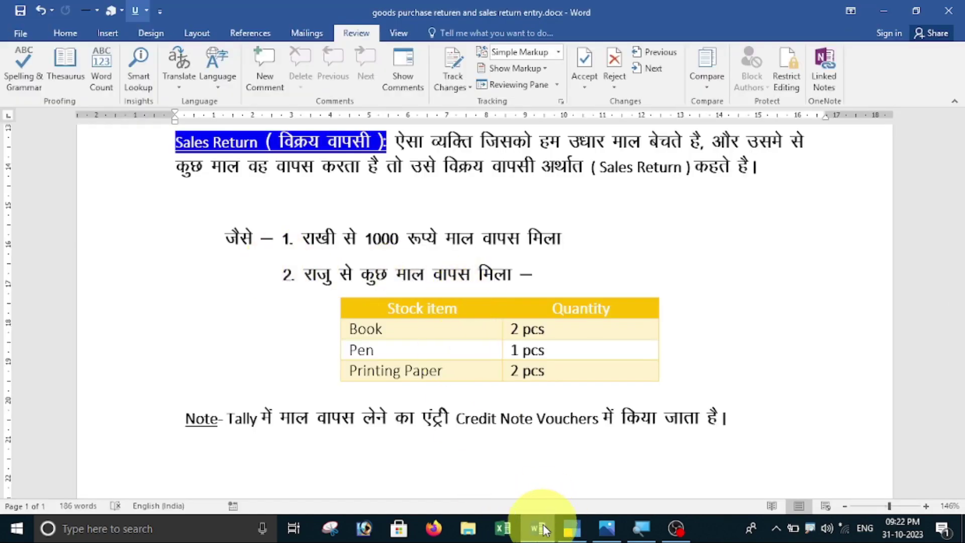
left_click(545, 531)
key("Down")
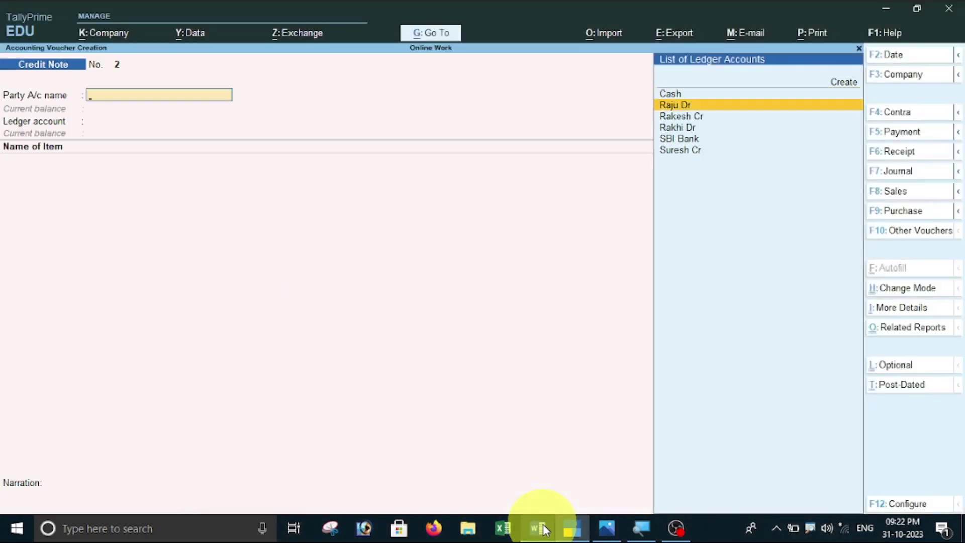
key("Return")
Step: Accept blank receipt and invoice details with the default party details, and choose Sales Return as the ledger account
key("Return")
key("Return")
key("Return")
key("Return")
key("Return")
key("Return")
key("Return")
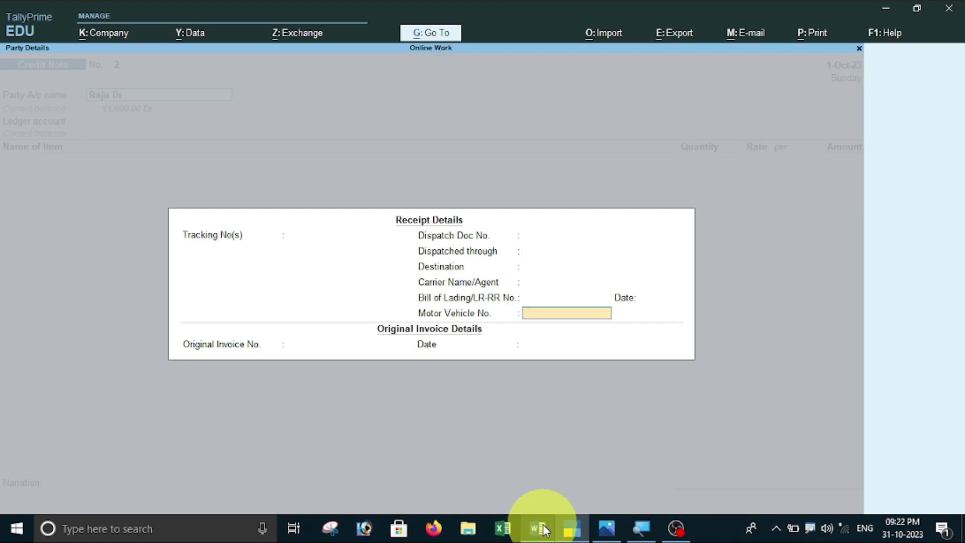
key("Return")
key("Return")
key("Return")
key("Return")
key("Return")
key("Return")
key("Return")
key("Return")
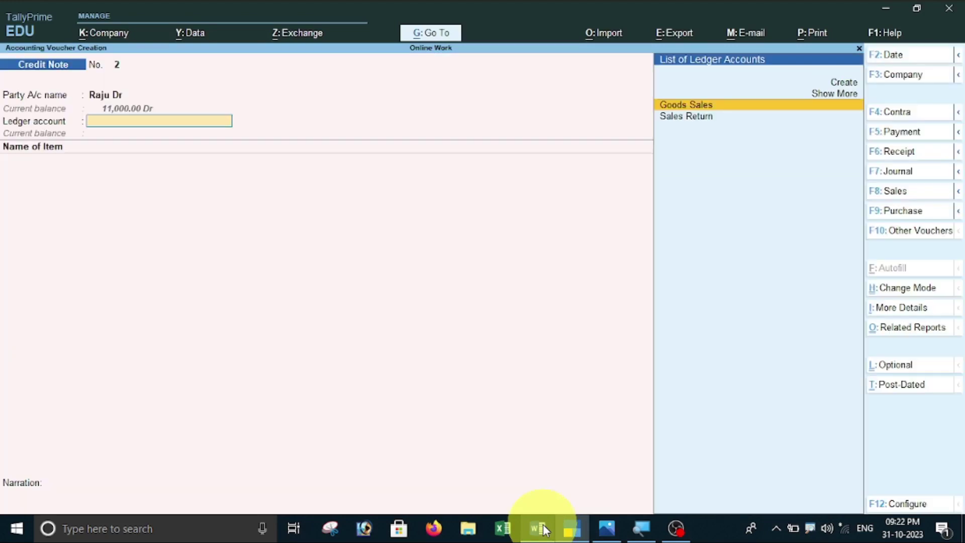
key("Down")
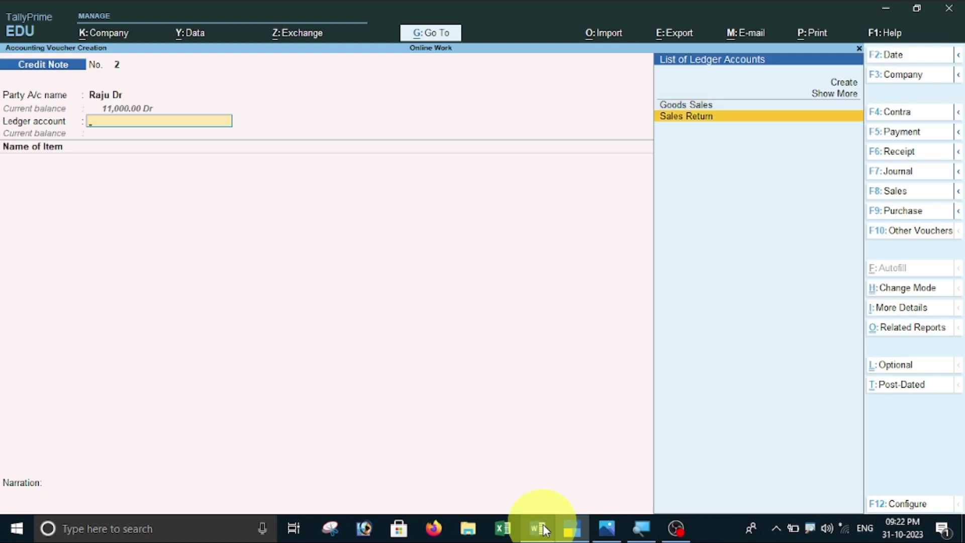
key("Return")
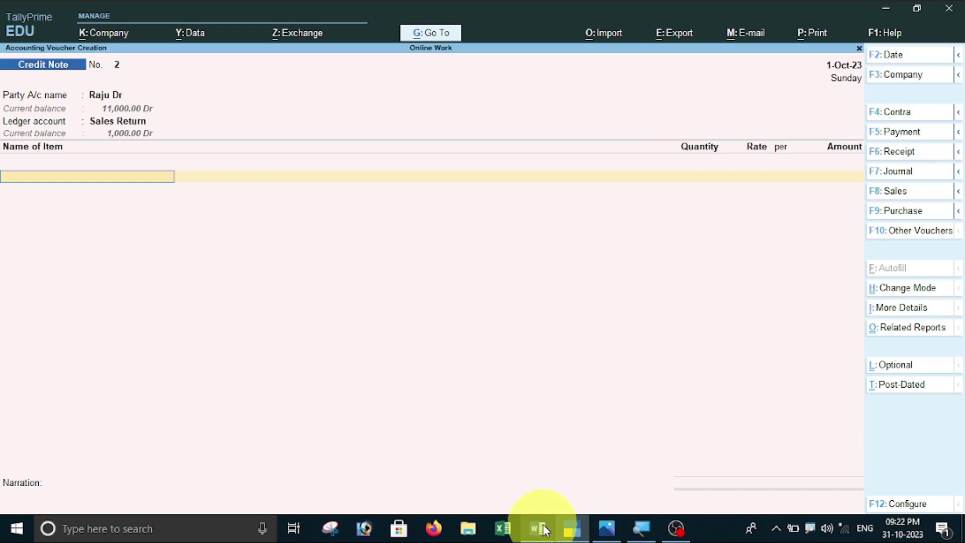
Step: Check the returned items in Word and add BOOK to the credit note with quantity 2 pcs at rate 300
left_click(538, 529)
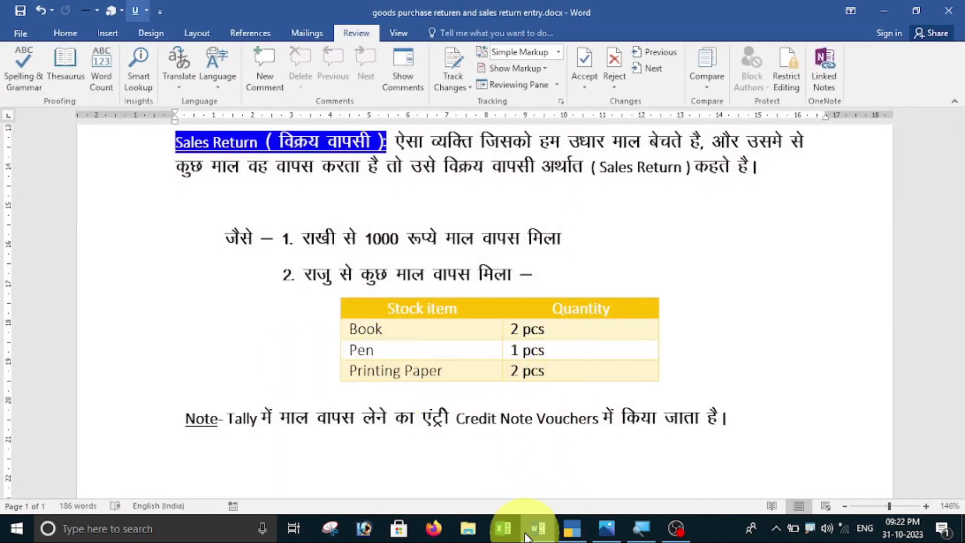
left_click(540, 530)
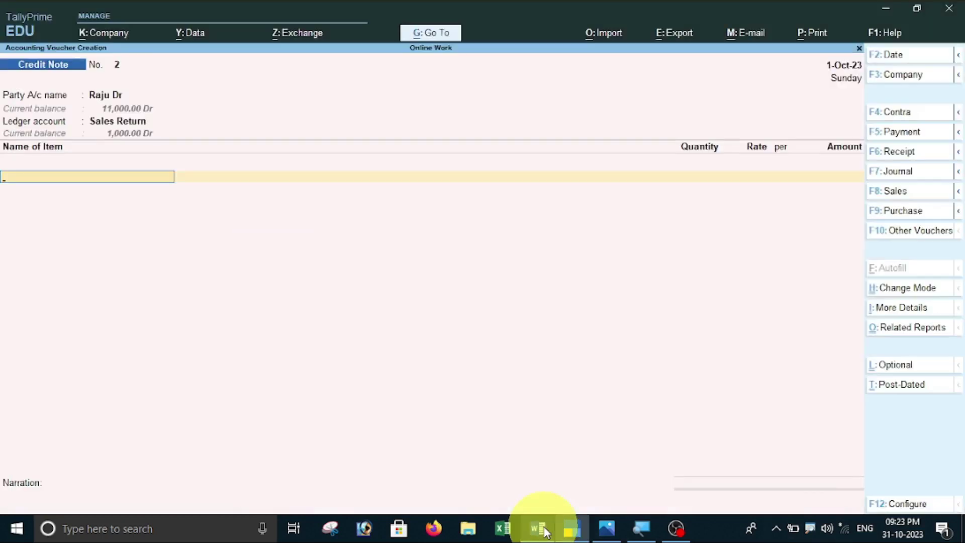
type("B")
key("Return")
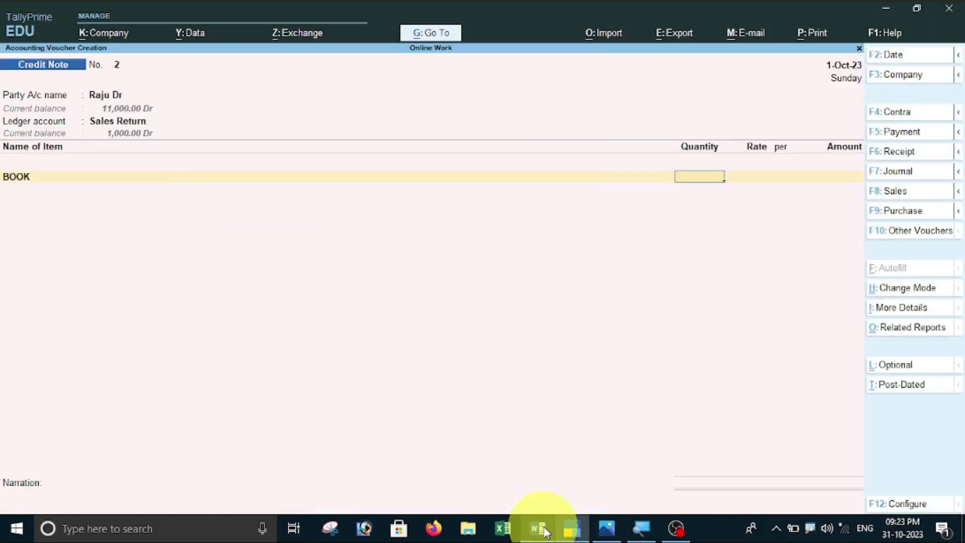
type("2")
key("Return")
type("300")
key("Return")
key("Return")
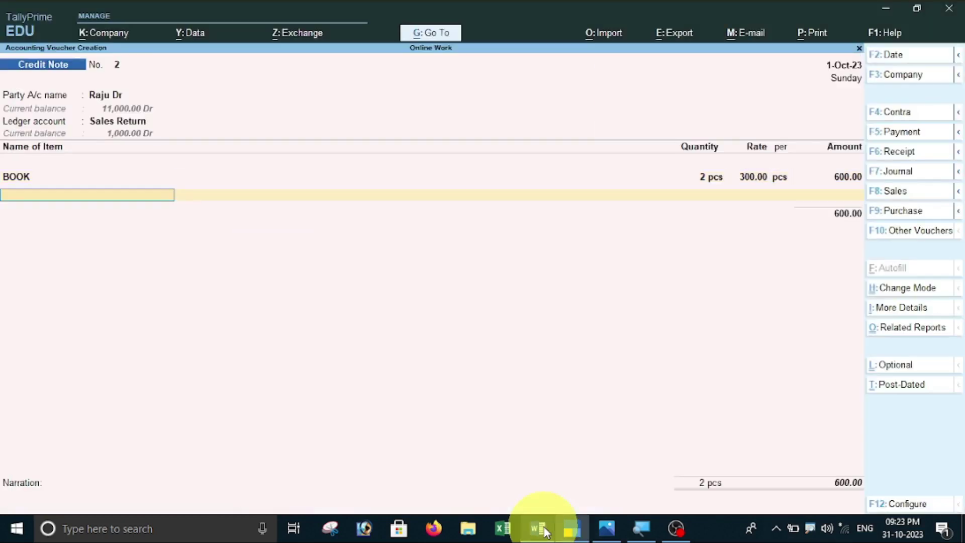
Step: Add Pen as the second returned item with quantity 1 pcs at rate 100.00 per pcs
type("P")
key("Down")
key("Down")
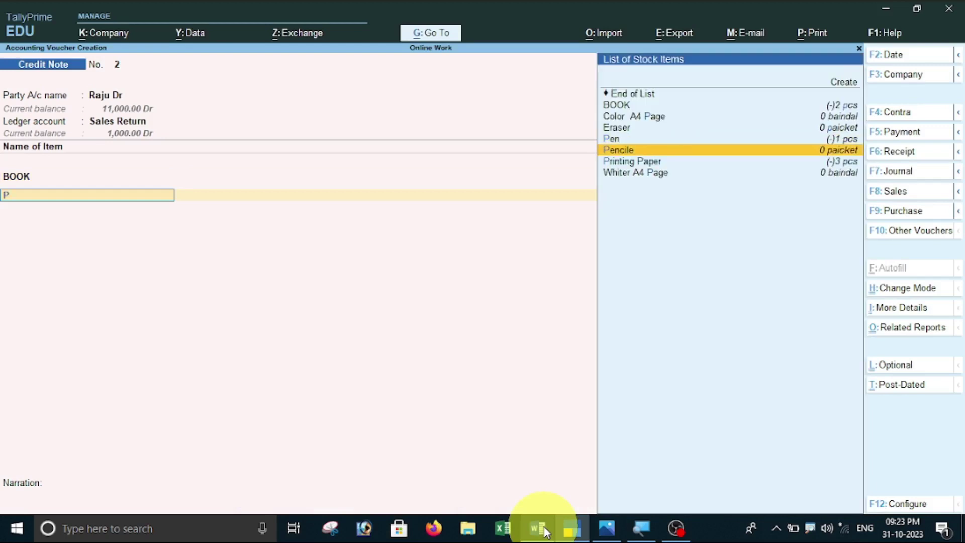
key("Up")
key("Return")
key("Return")
key("Return")
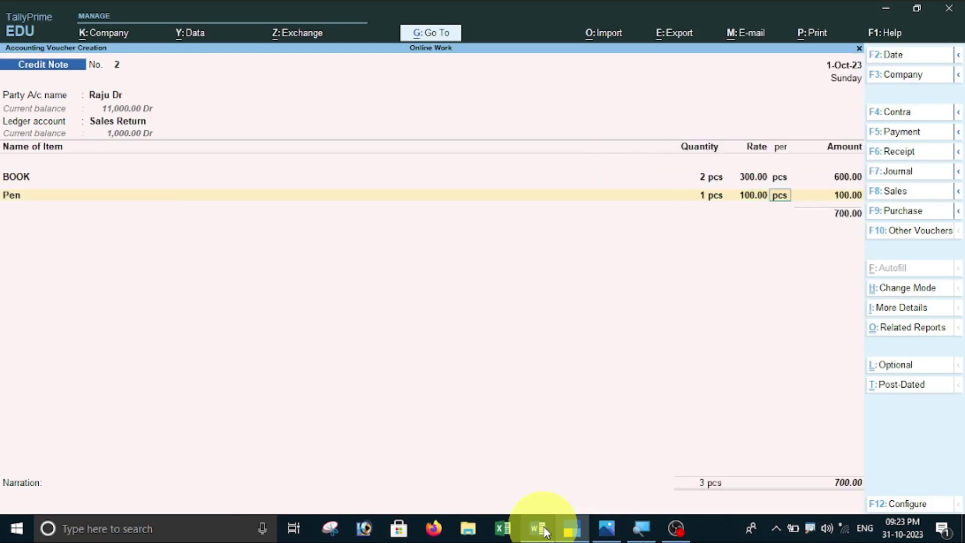
key("Return")
key("Return")
Step: Add Printing Paper as the third returned item, with quantity 2 pcs per the Word example, at rate 300.00 per pcs
type("P")
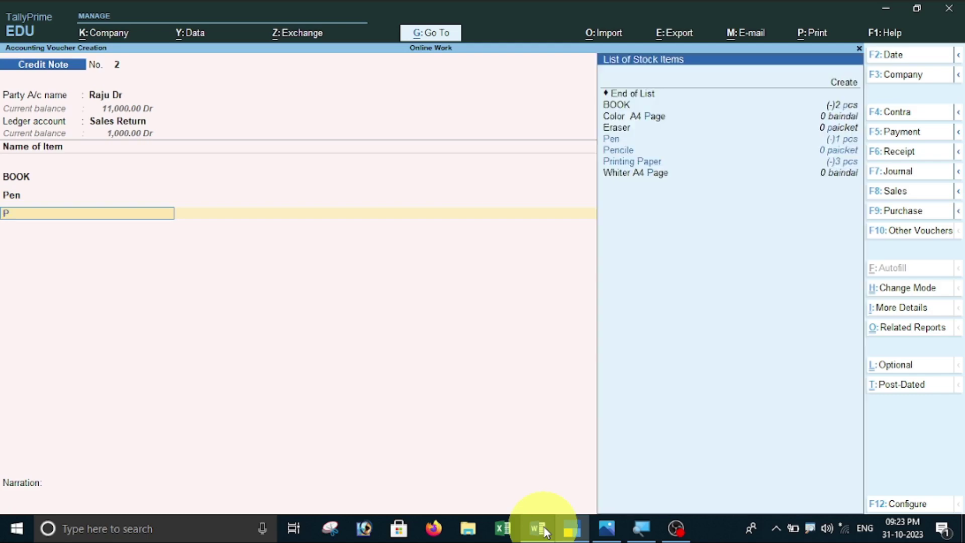
key("Down")
key("Down")
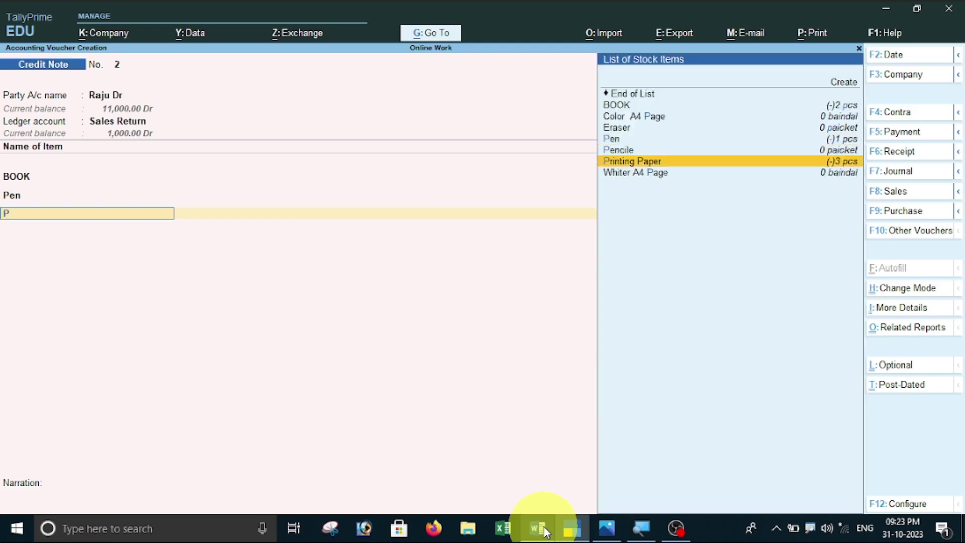
key("Return")
left_click(539, 528)
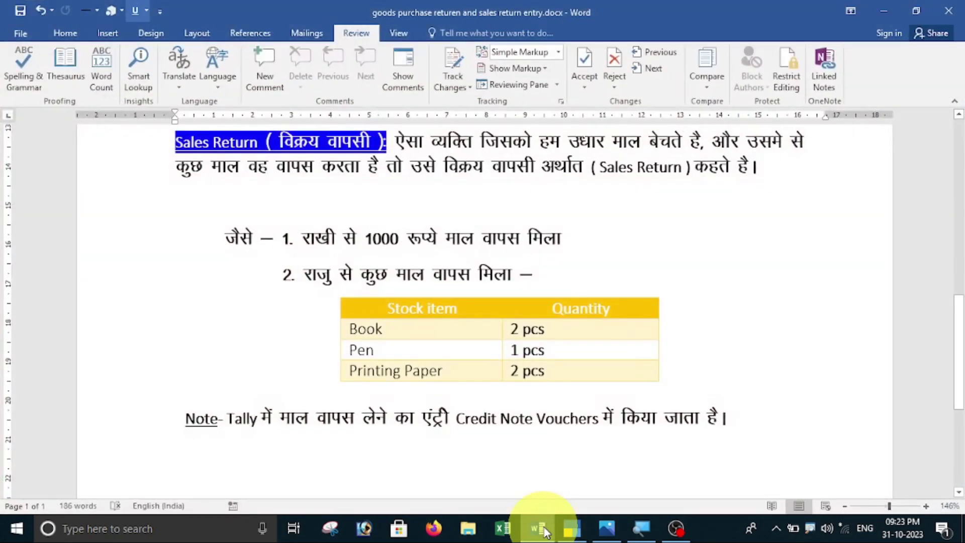
left_click(543, 529)
type("2")
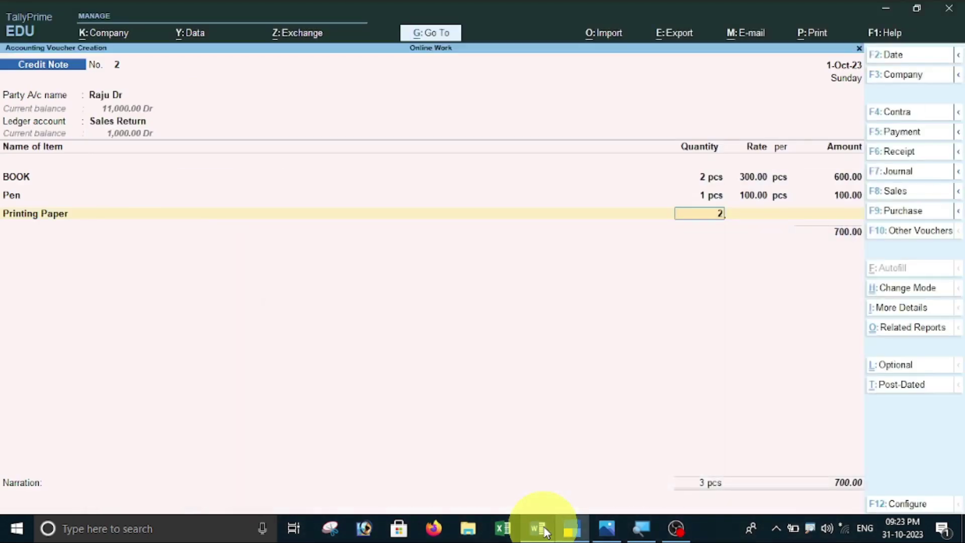
key("Return")
key("Return")
key("Return")
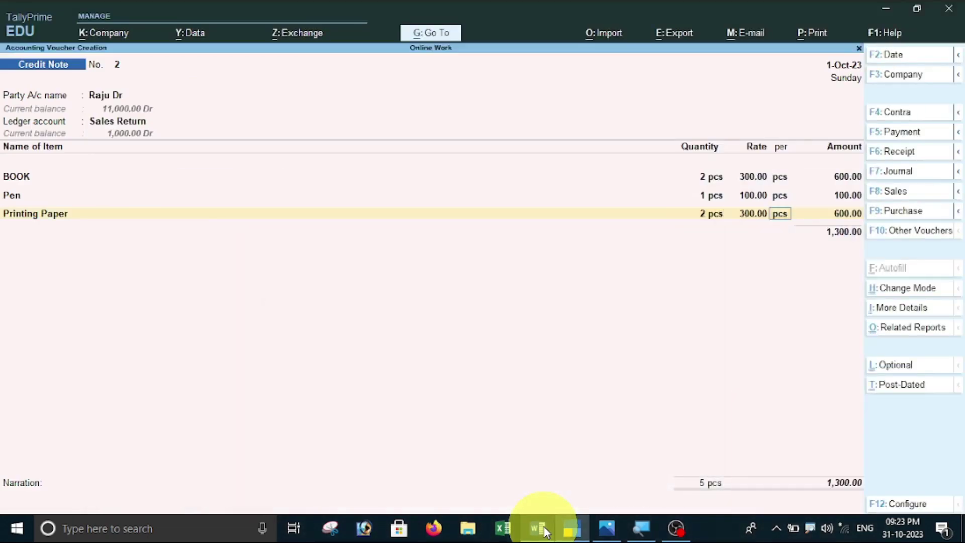
key("Return")
Step: End the item list and accept the debtor's bill-wise details using the Agst Ref method
key("Return")
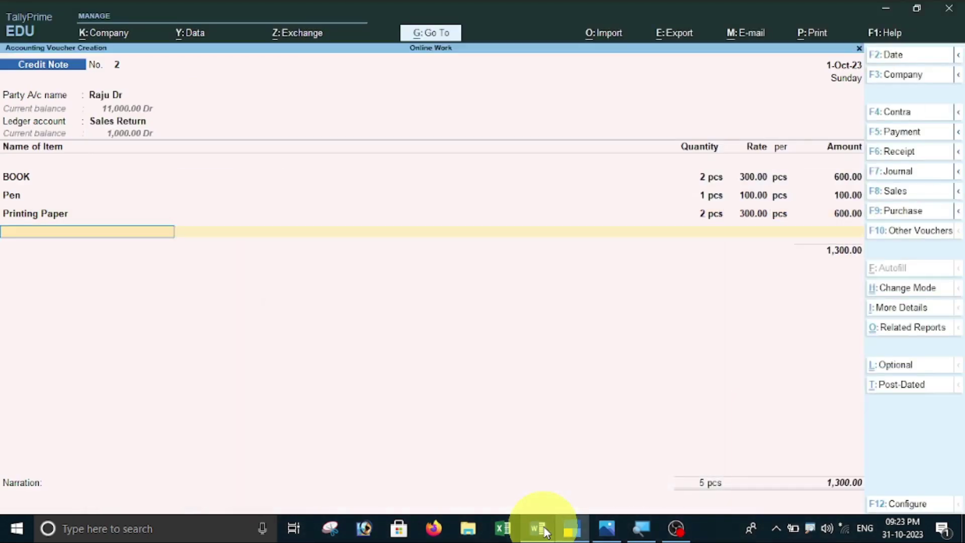
key("Return")
key("Return")
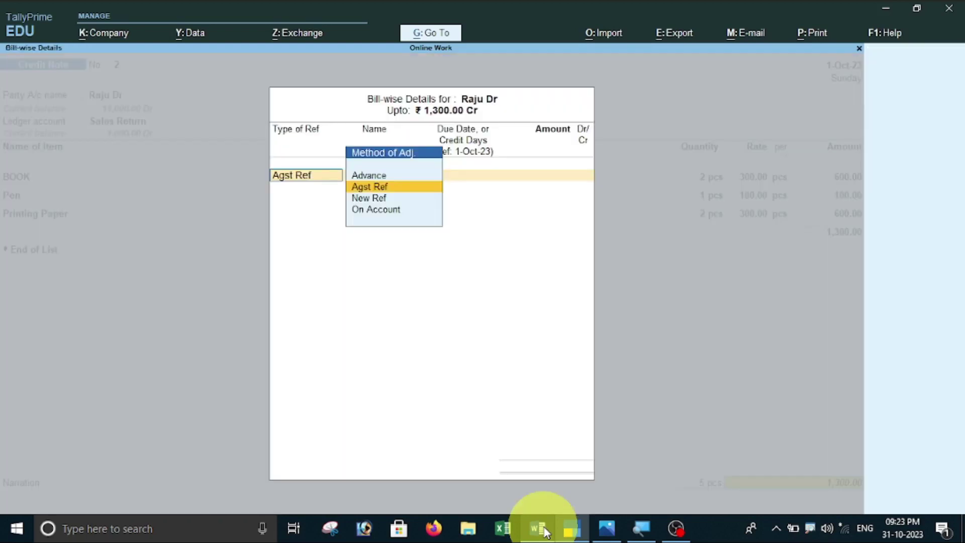
key("Return")
key("Return")
key("Return")
key("Return")
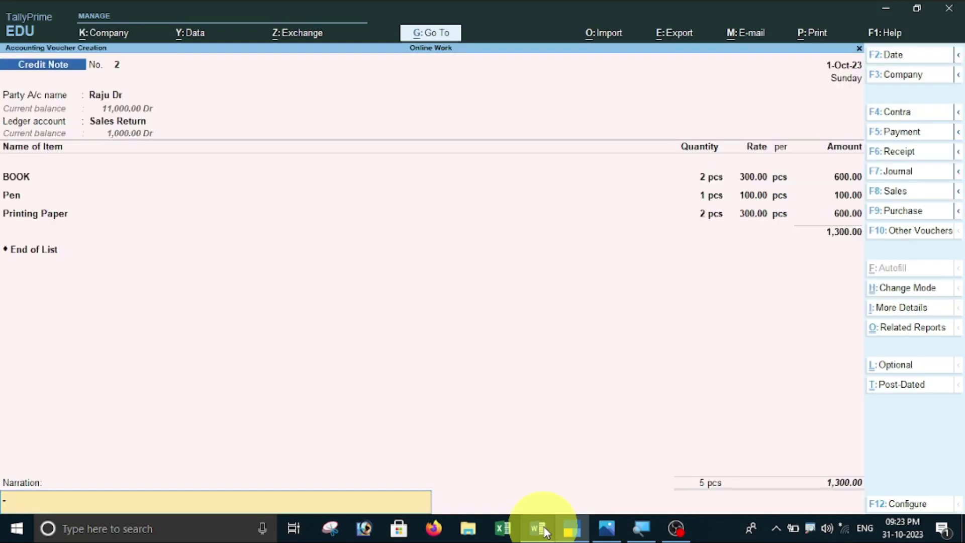
Step: Enter the narration "goods reciece to" followed by the debtor's name, save the credit note, and leave voucher entry
type("good")
type("ciece to raju")
key("Return")
key("y")
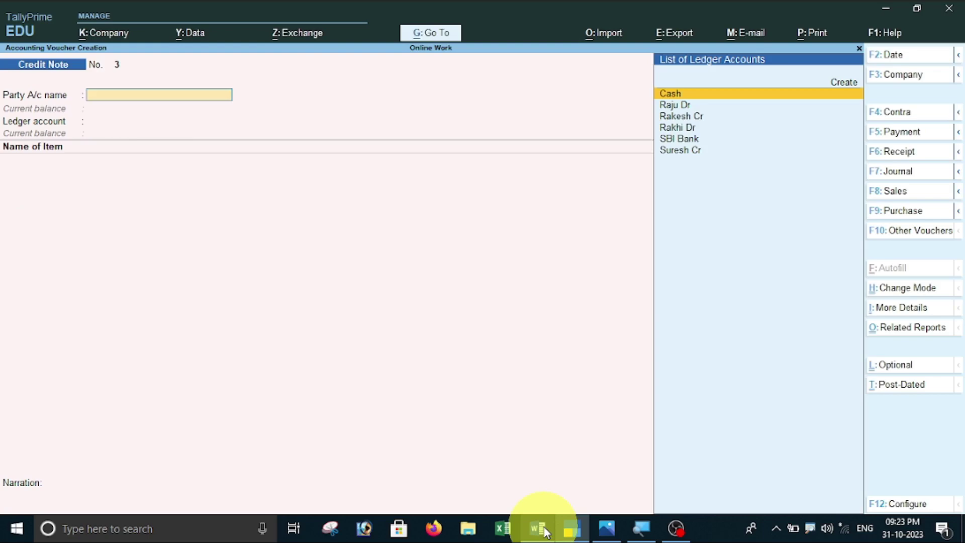
key("Escape")
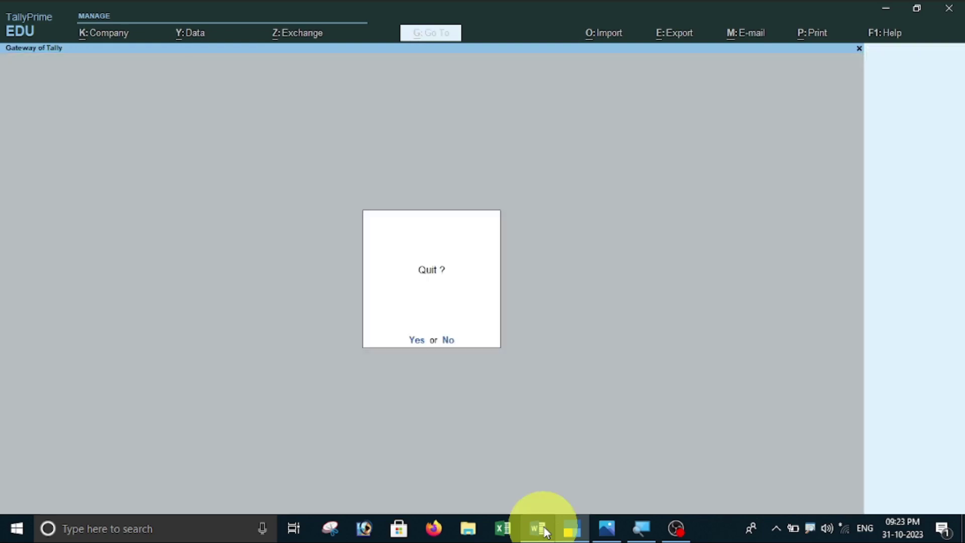
key("y")
Step: Open the Balance Sheet and drill down through Current Assets to the monthly stock summary of Printing Paper
key("Down")
key("Down")
key("Down")
key("Down")
key("Down")
key("Down")
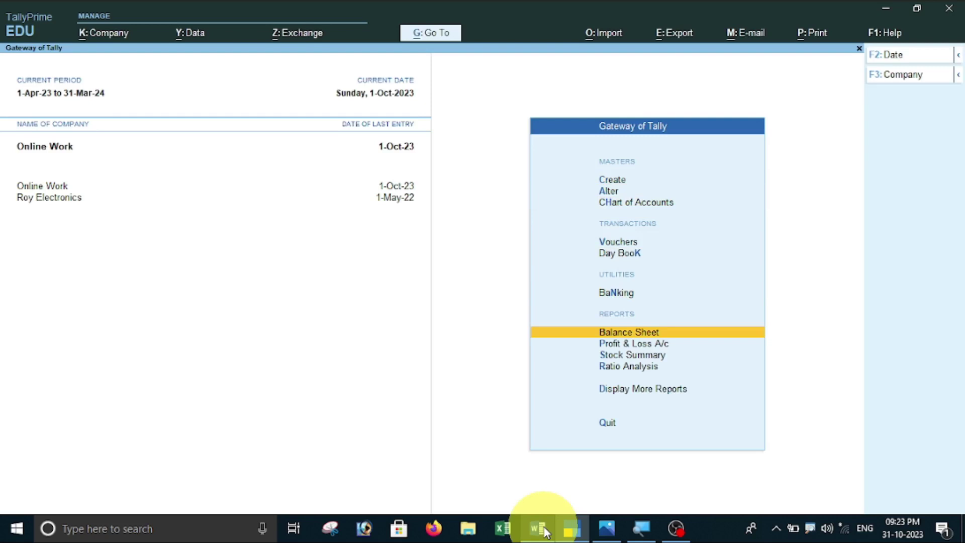
key("Return")
key("Right")
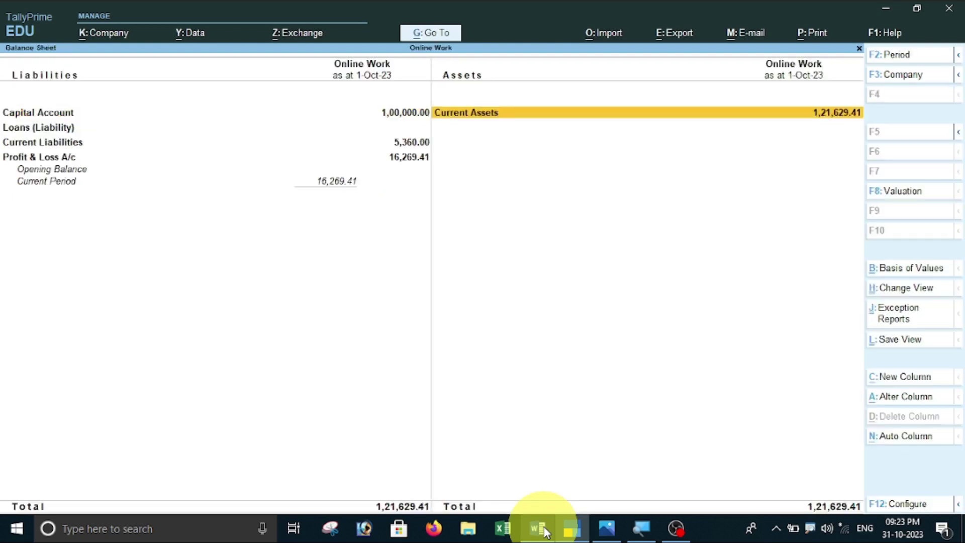
key("Return")
key("Return")
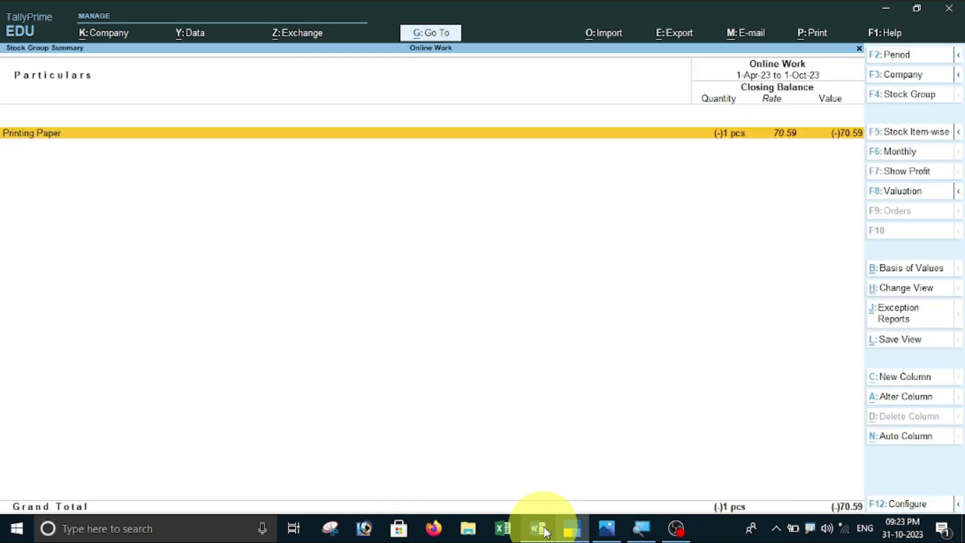
key("Return")
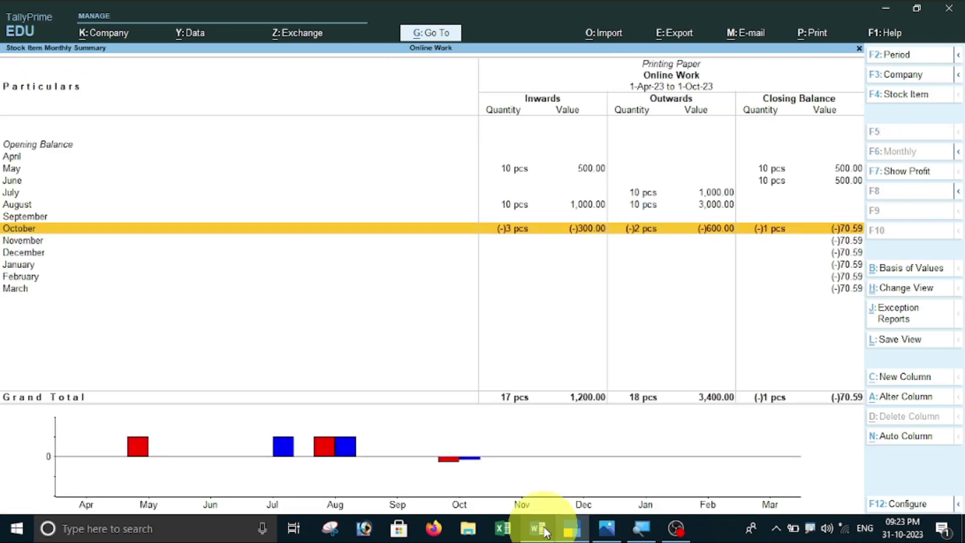
Step: List Printing Paper's October vouchers and inspect Debit Note No. 2 without changing it
key("Return")
key("Down")
key("Up")
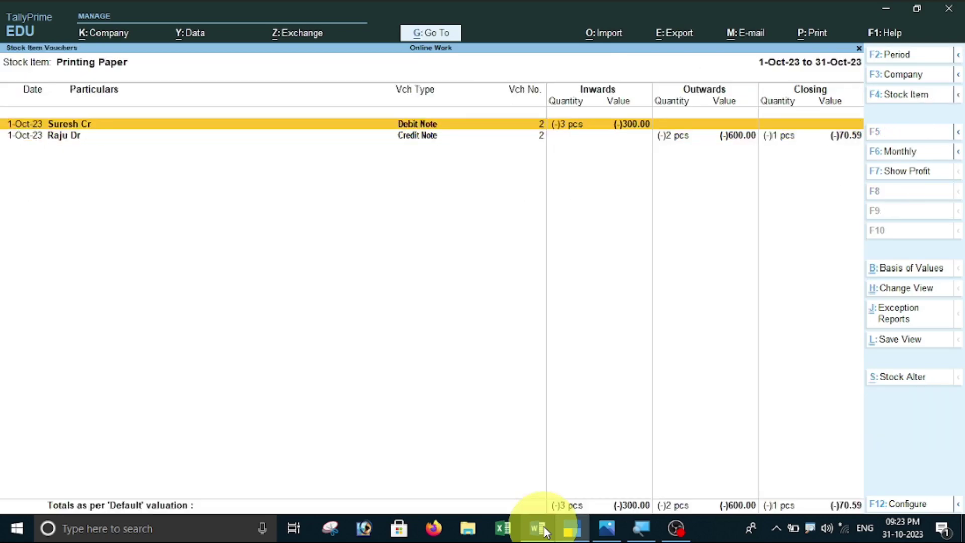
key("Down")
key("Up")
key("Return")
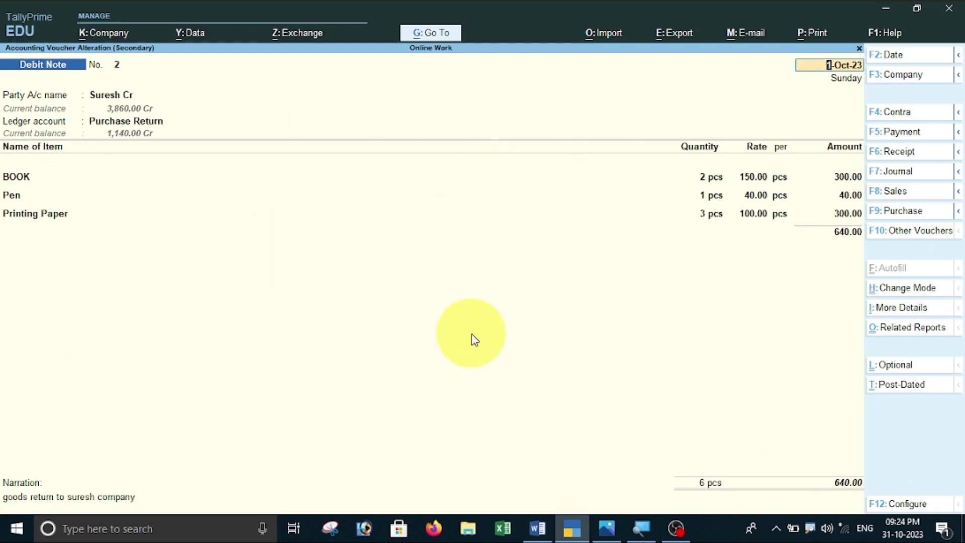
key("Escape")
key("y")
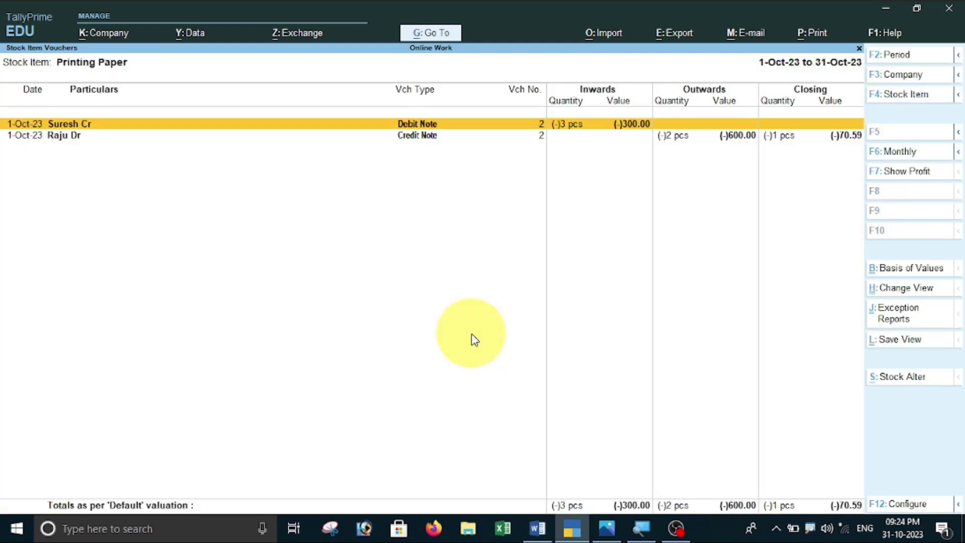
Step: Inspect Credit Note No. 2 from the same stock voucher list, and return to the Gateway of Tally
key("Down")
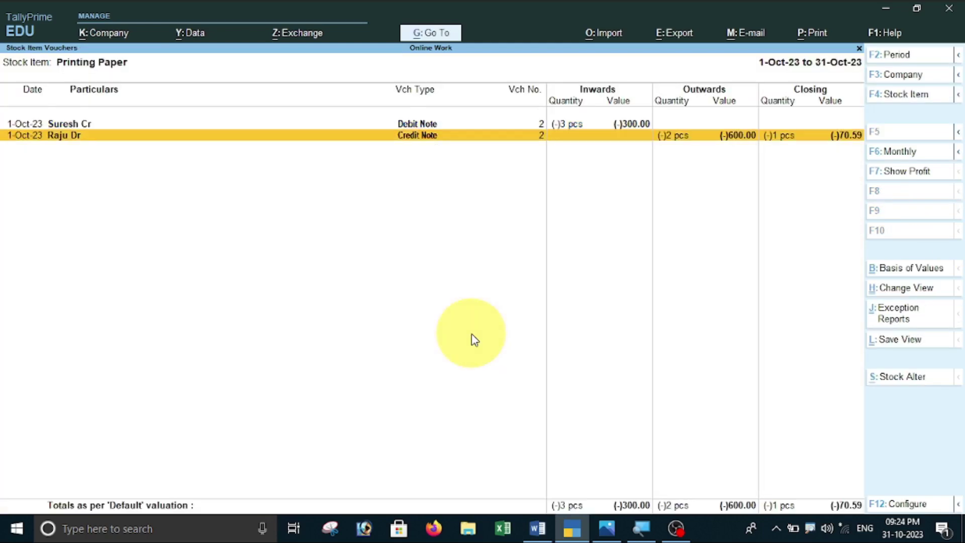
key("Up")
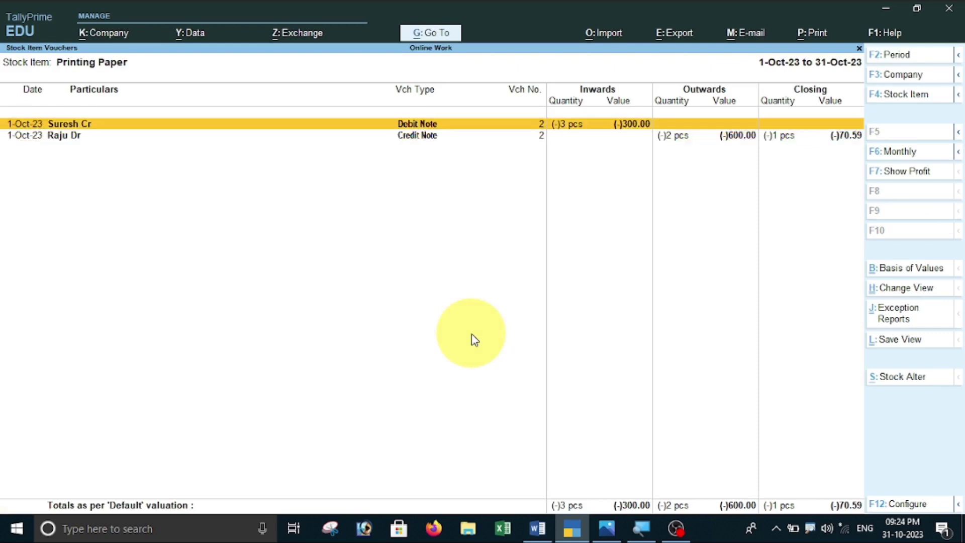
key("Down")
key("Return")
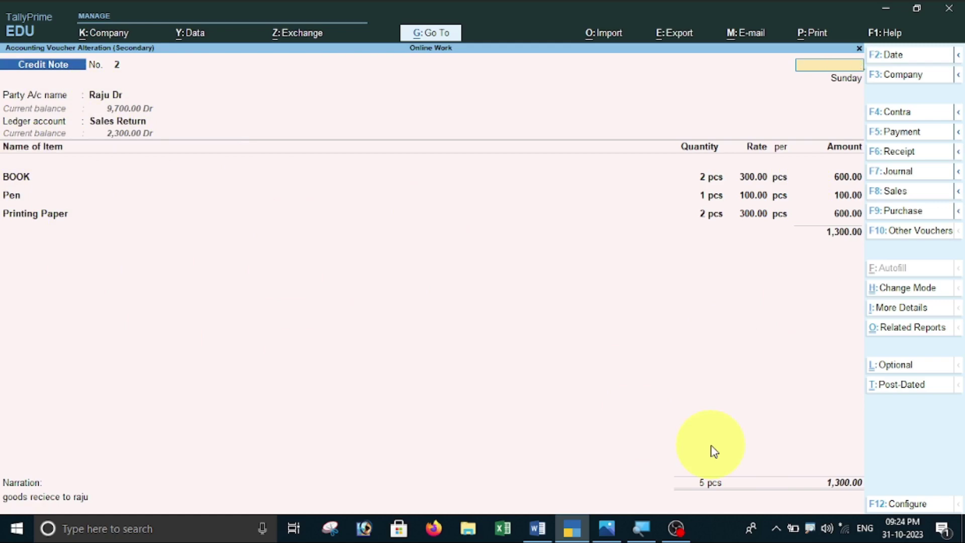
key("Escape")
key("y")
key("Escape")
key("Escape")
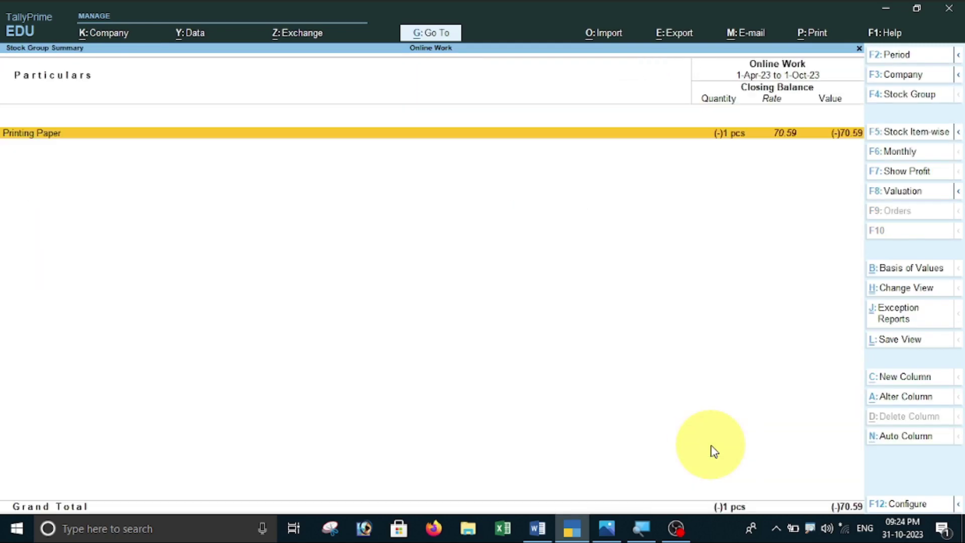
key("Escape")
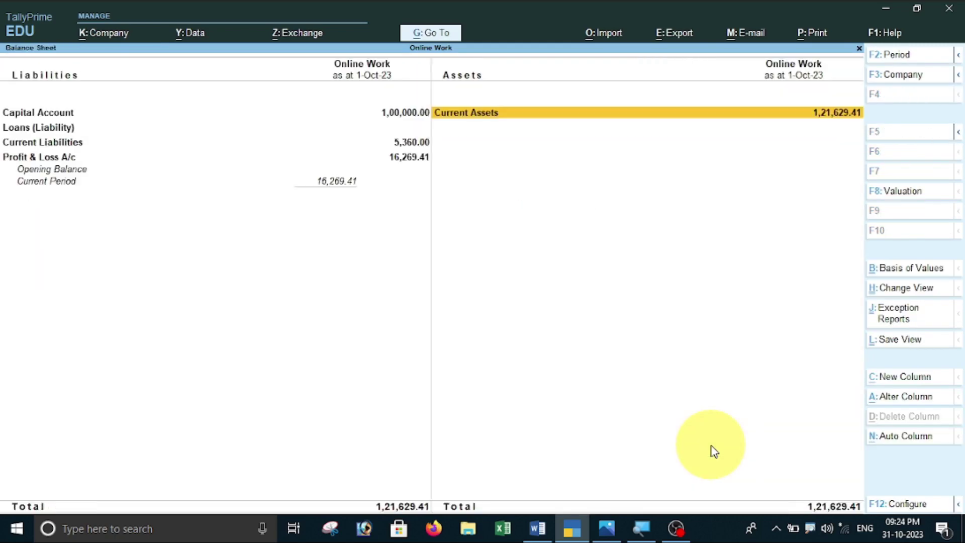
key("Escape")
Step: Bring up the Account Books group of reports
key("Down")
key("Down")
key("Down")
key("Down")
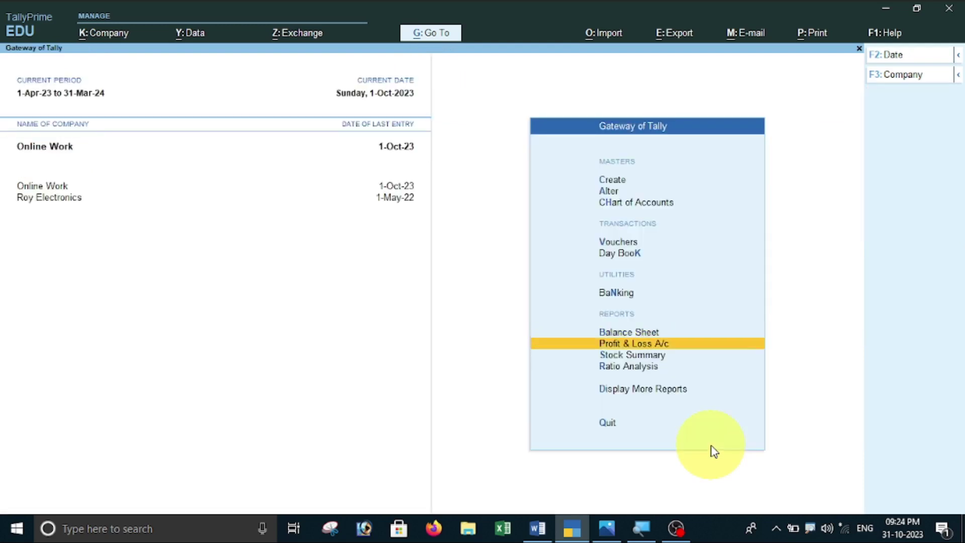
key("Return")
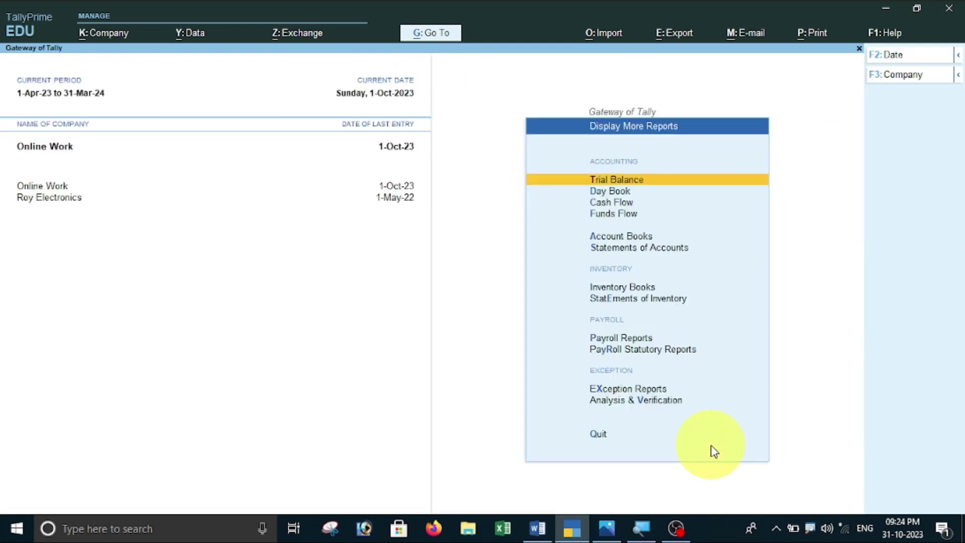
key("Down")
key("Down")
key("Down")
key("Down")
key("Return")
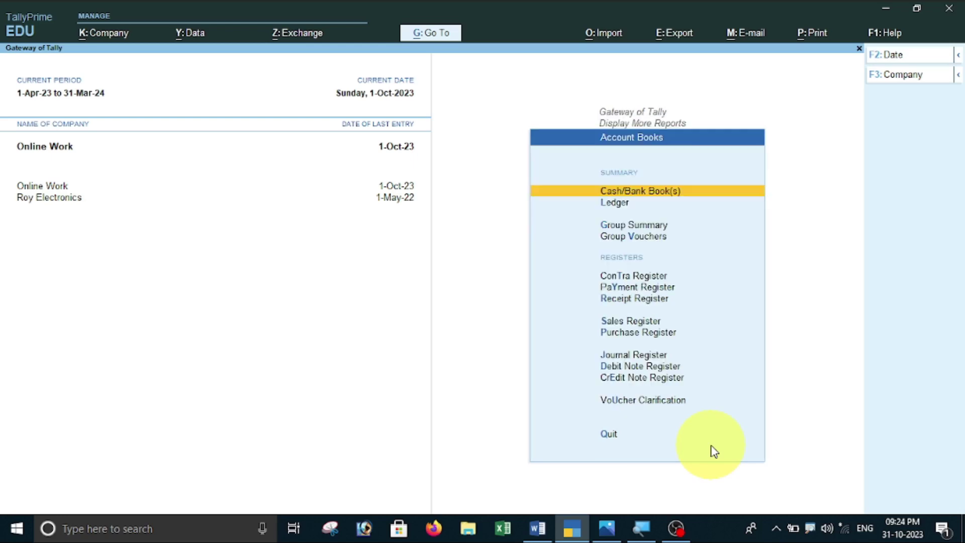
Step: Review October's vouchers in the Debit Note Register, and go back to the account books
key("Down")
key("Down")
key("Down")
key("Down")
key("Down")
key("Down")
key("Down")
key("Down")
key("Down")
key("Down")
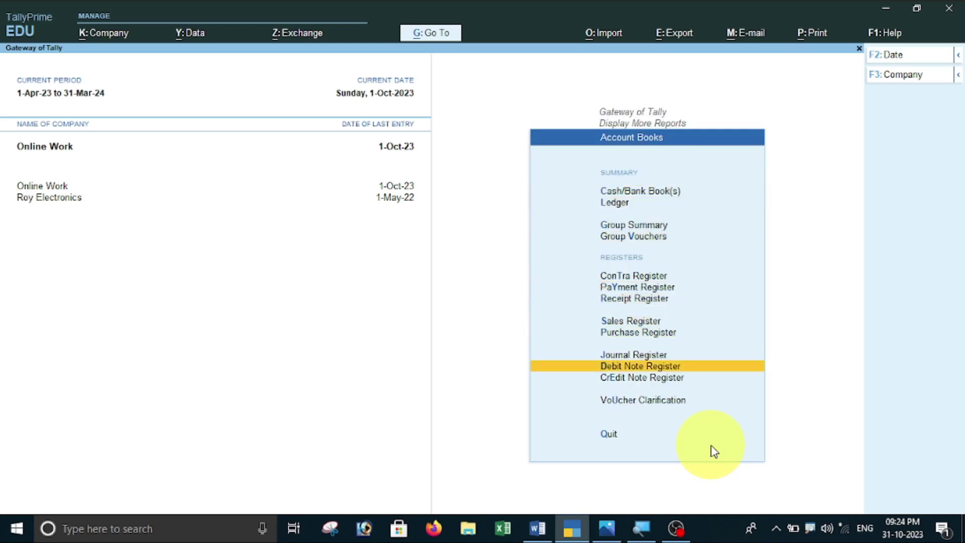
key("Return")
key("Return")
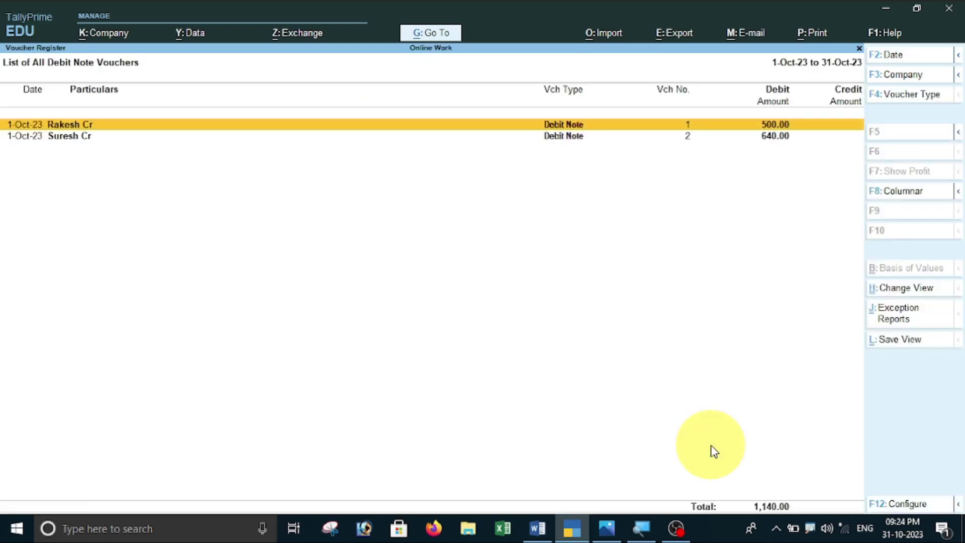
key("Down")
key("Up")
key("Escape")
key("Escape")
Step: Review October's vouchers in the Credit Note Register, and return to the Gateway of Tally without quitting
key("Down")
key("Return")
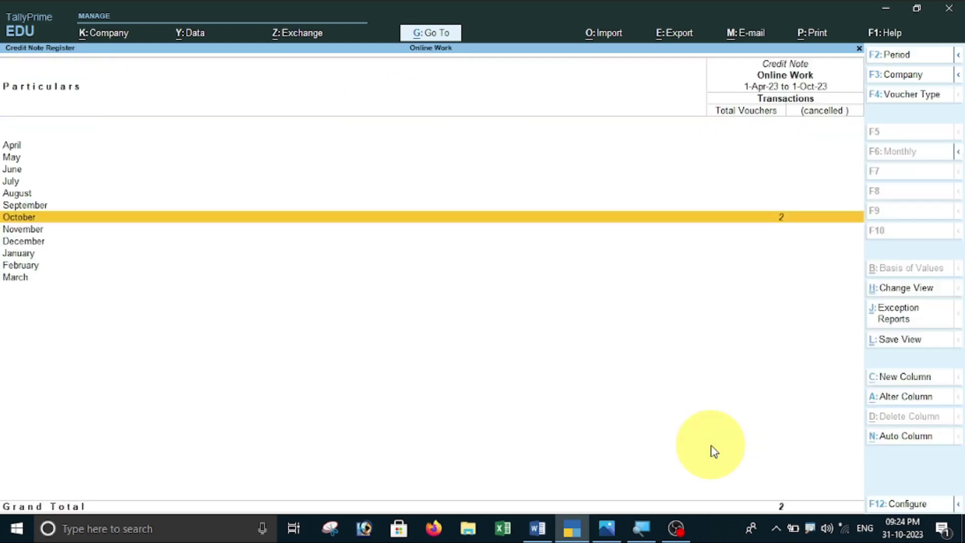
key("Return")
key("Down")
key("Up")
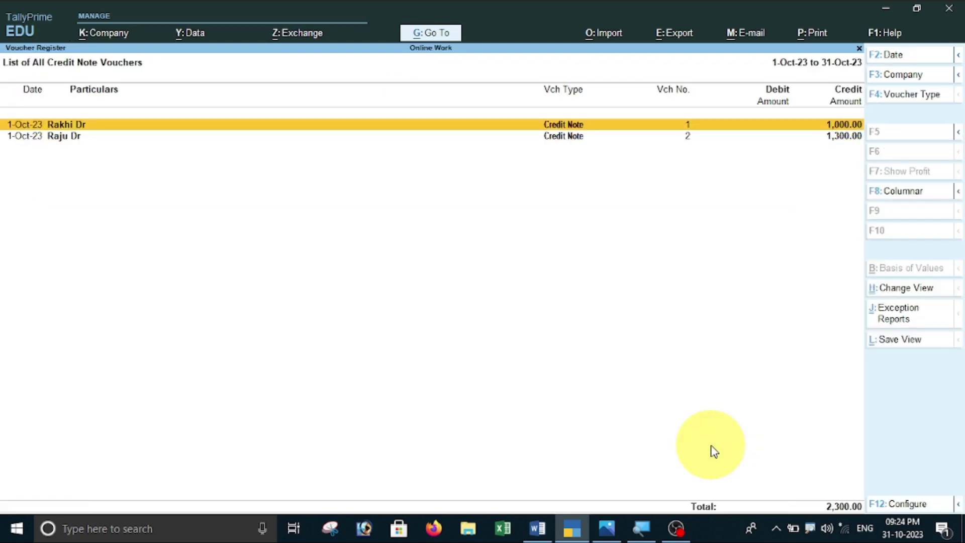
key("Escape")
key("Escape")
key("Escape")
key("Escape")
key("Escape")
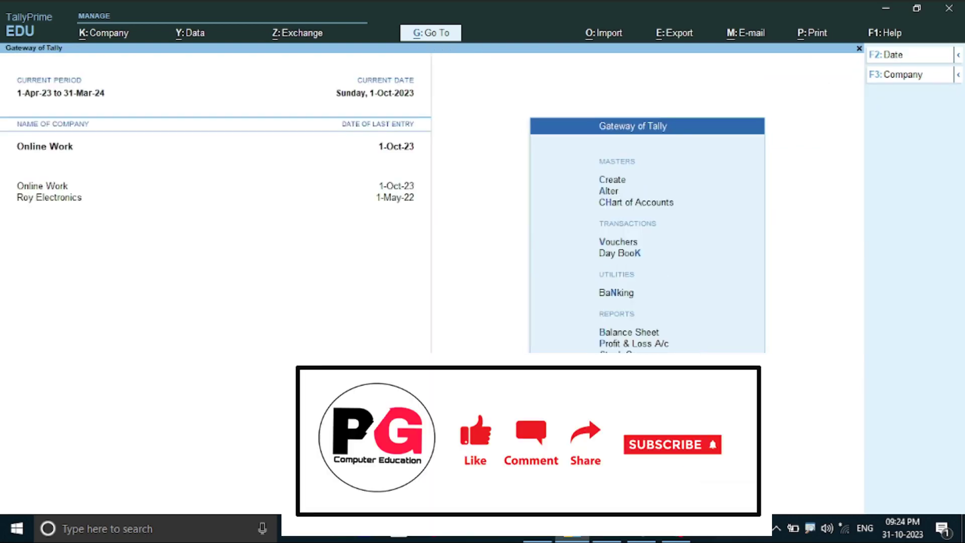
key("n")
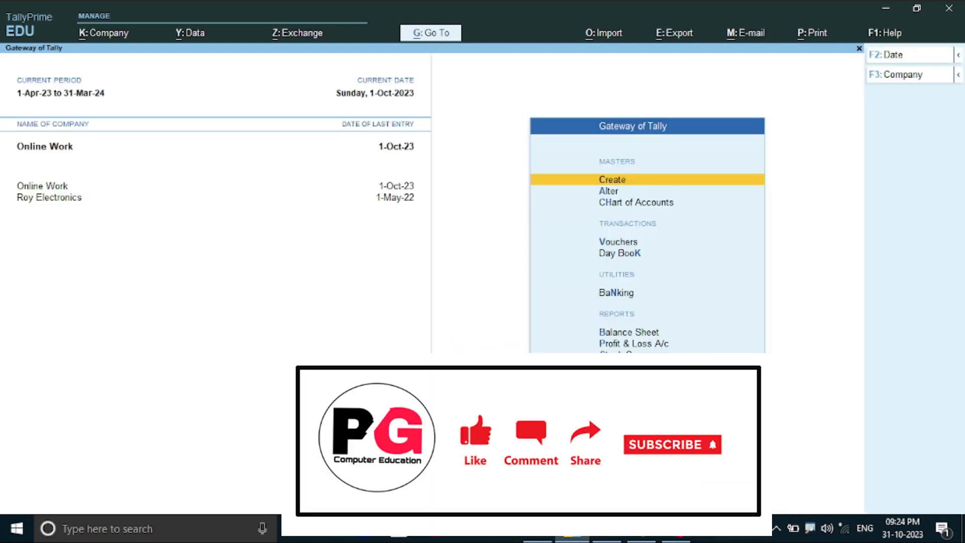